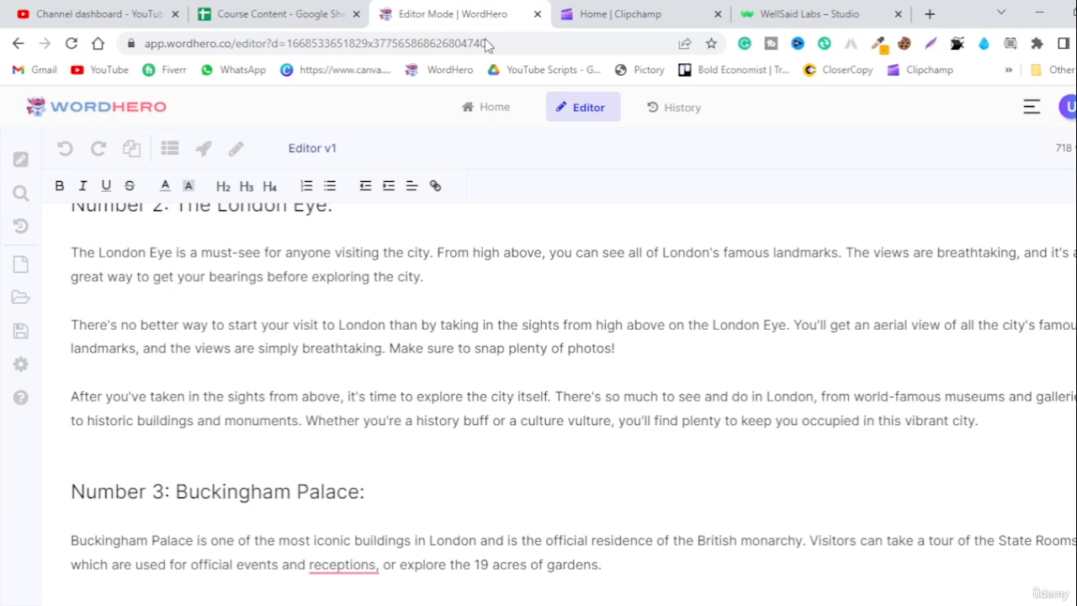
- Review the London script in WordHero, the Clipchamp project, the WellSaid Labs voice-over studio and the course content outline in Google Sheets
{"action": "scroll", "coordinate": [324, 313], "scroll_direction": "up", "scroll_amount": 5}
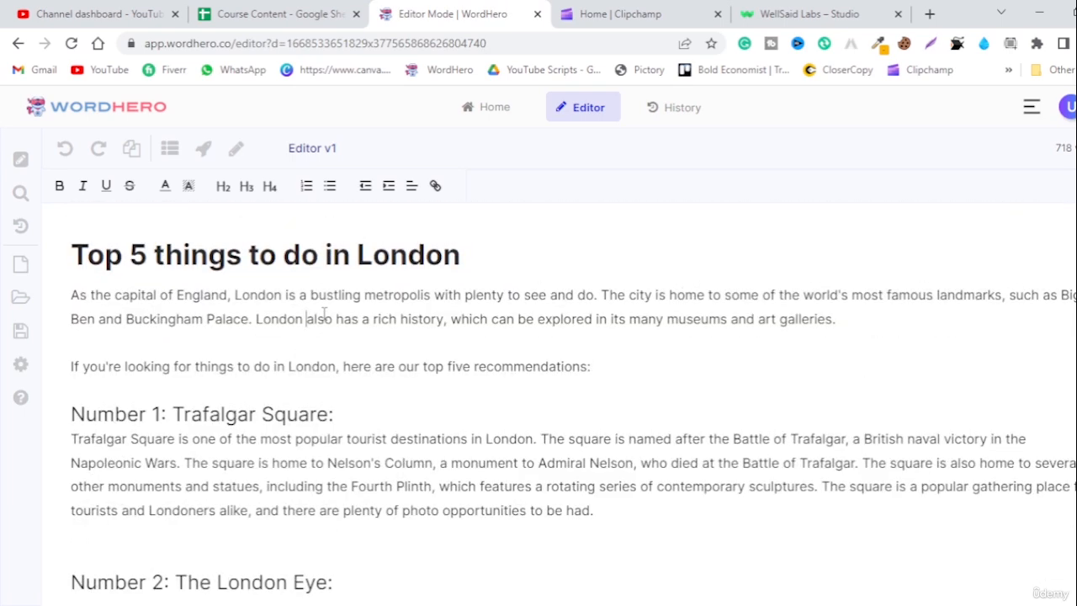
{"action": "left_click", "coordinate": [703, 12]}
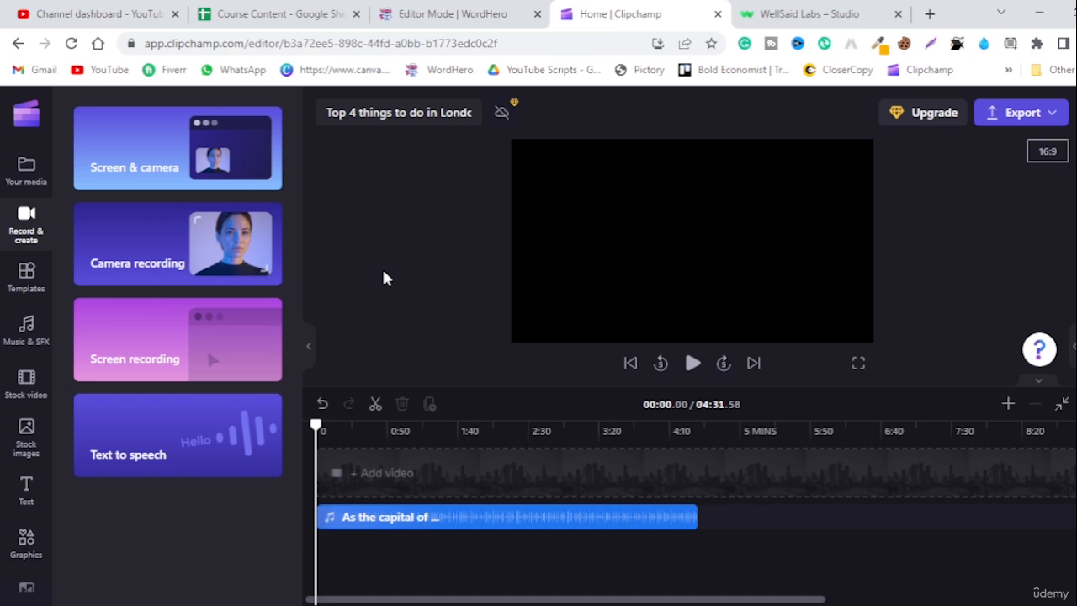
{"action": "left_click", "coordinate": [825, 8]}
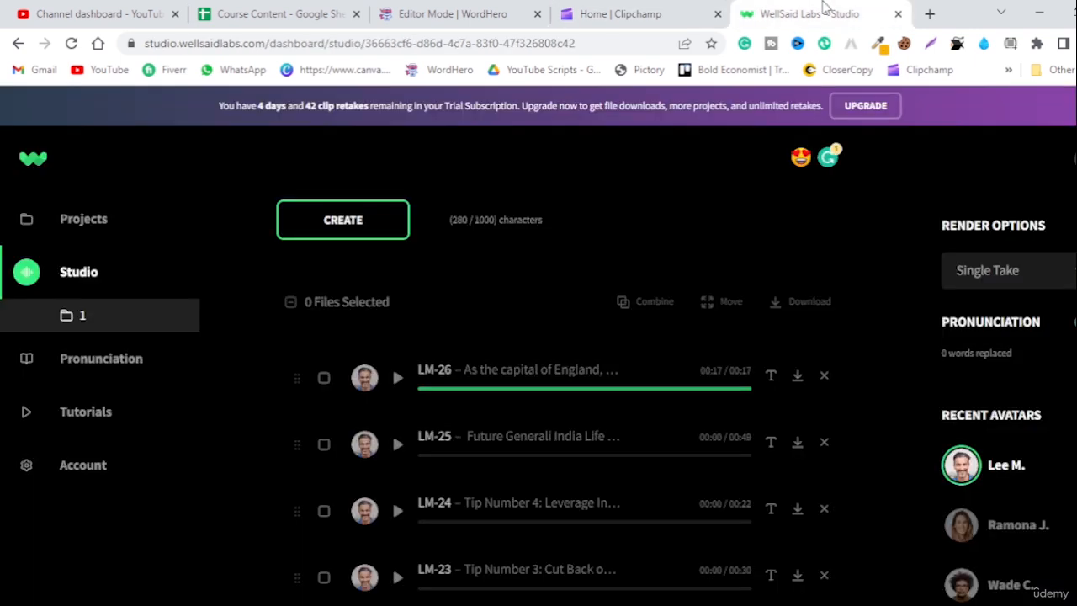
{"action": "left_click", "coordinate": [620, 12]}
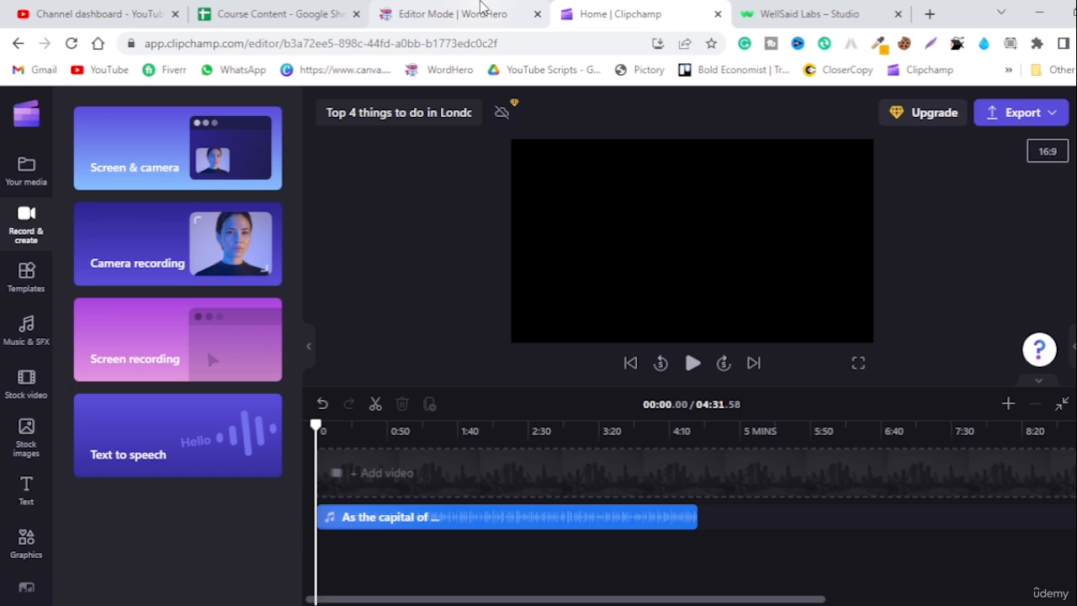
{"action": "left_click", "coordinate": [278, 13]}
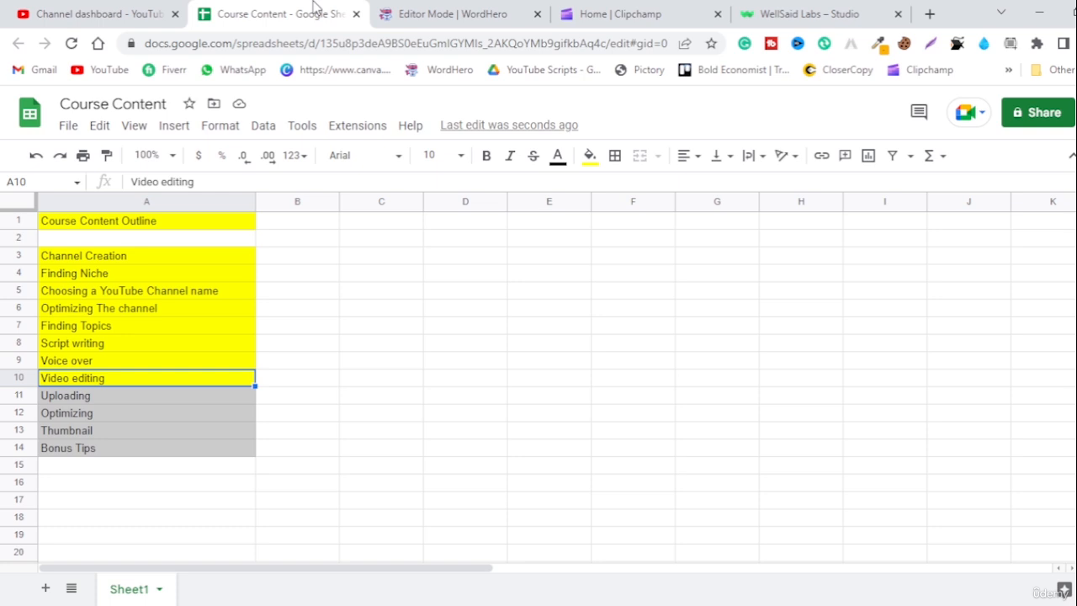
- Switch to the Clipchamp project and browse its stock images and stock videos
{"action": "left_click", "coordinate": [623, 13]}
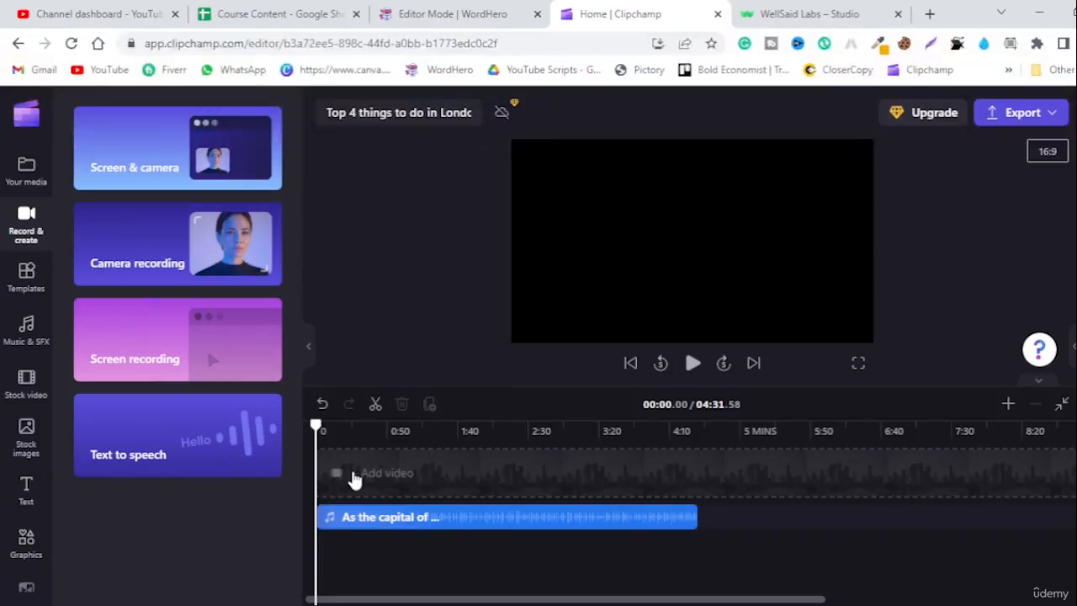
{"action": "left_click", "coordinate": [396, 519]}
{"action": "left_click", "coordinate": [33, 451]}
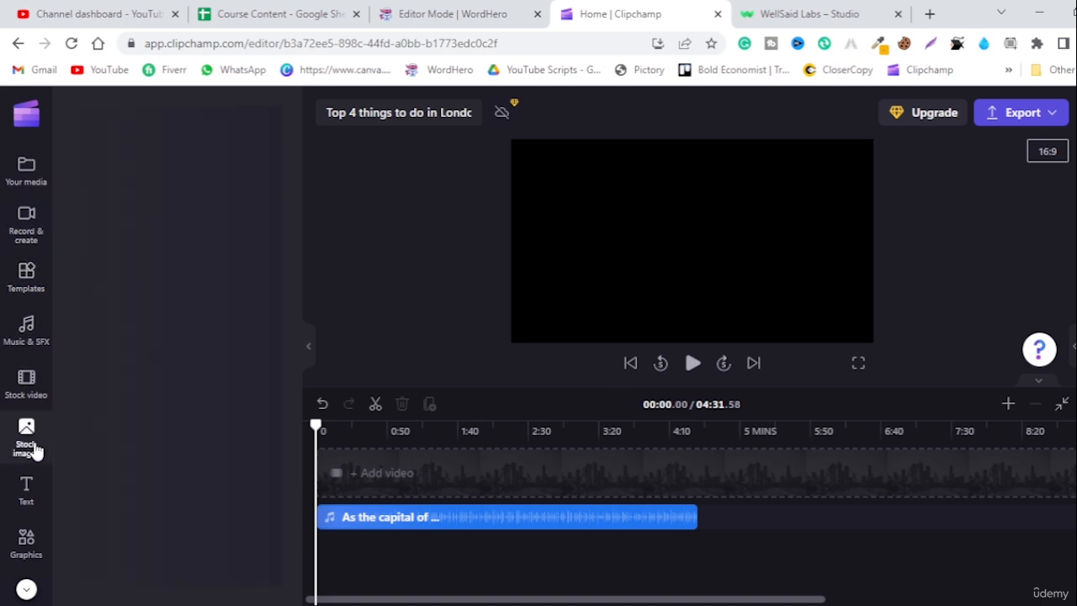
{"action": "left_click", "coordinate": [28, 401]}
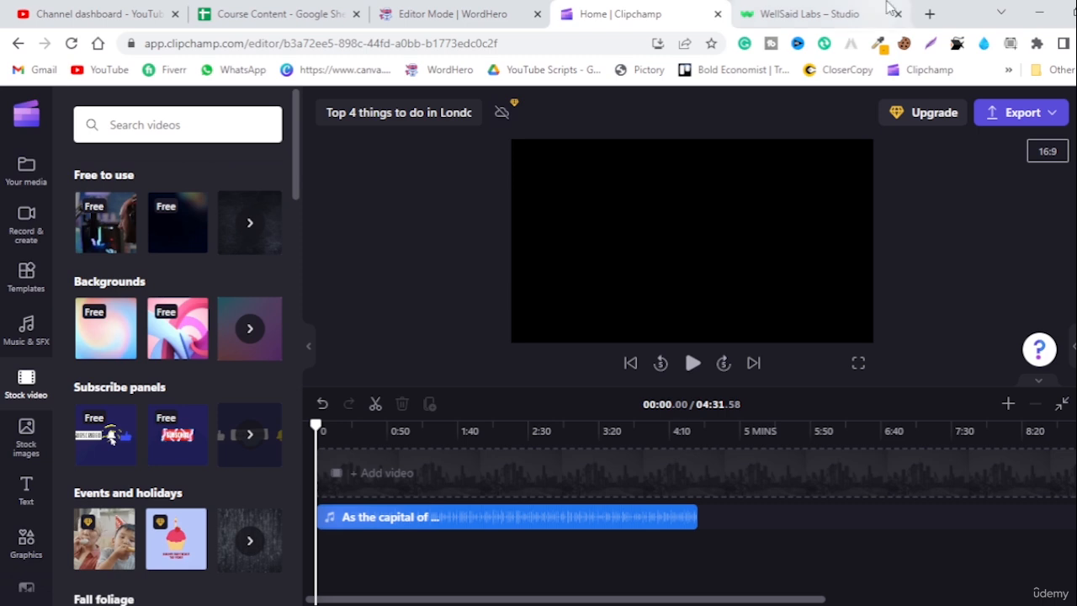
- Search Google for "pictory" in a new browser tab and open Pictory's pricing page
{"action": "left_click", "coordinate": [926, 15]}
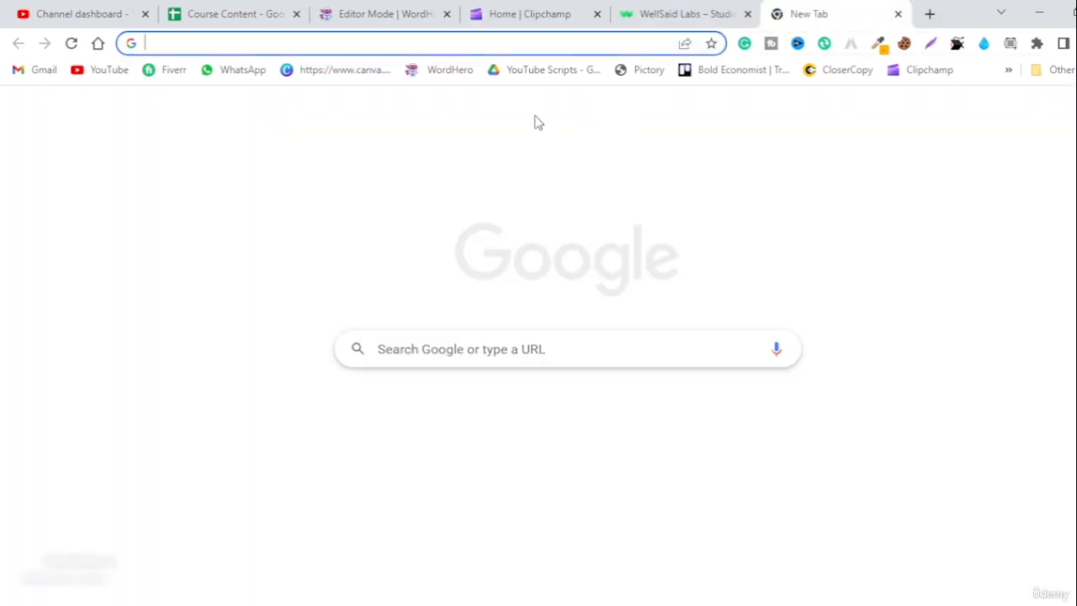
{"action": "type", "text": "pictory"}
{"action": "key", "text": "Return"}
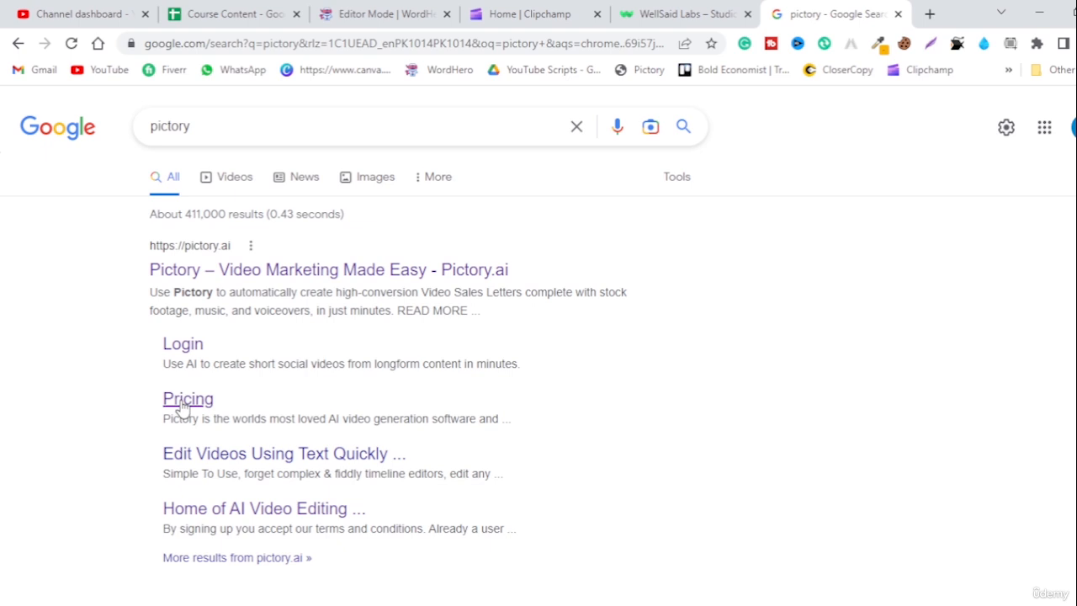
{"action": "left_click", "coordinate": [184, 408]}
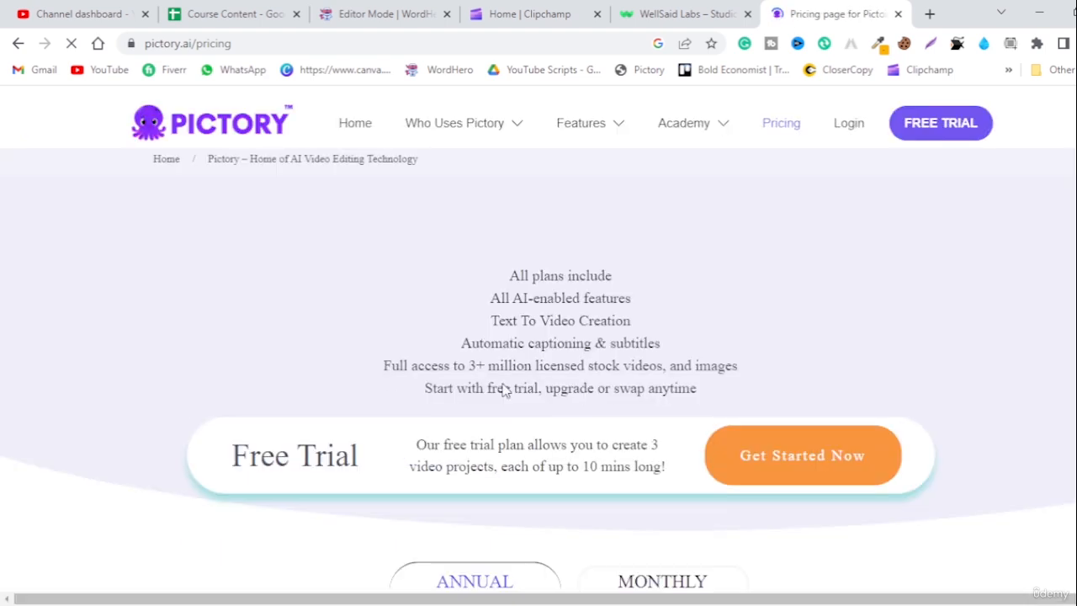
- Show the monthly prices and examine what the Standard, Premium and Enterprise plans include
{"action": "scroll", "coordinate": [503, 387], "scroll_direction": "down", "scroll_amount": 3}
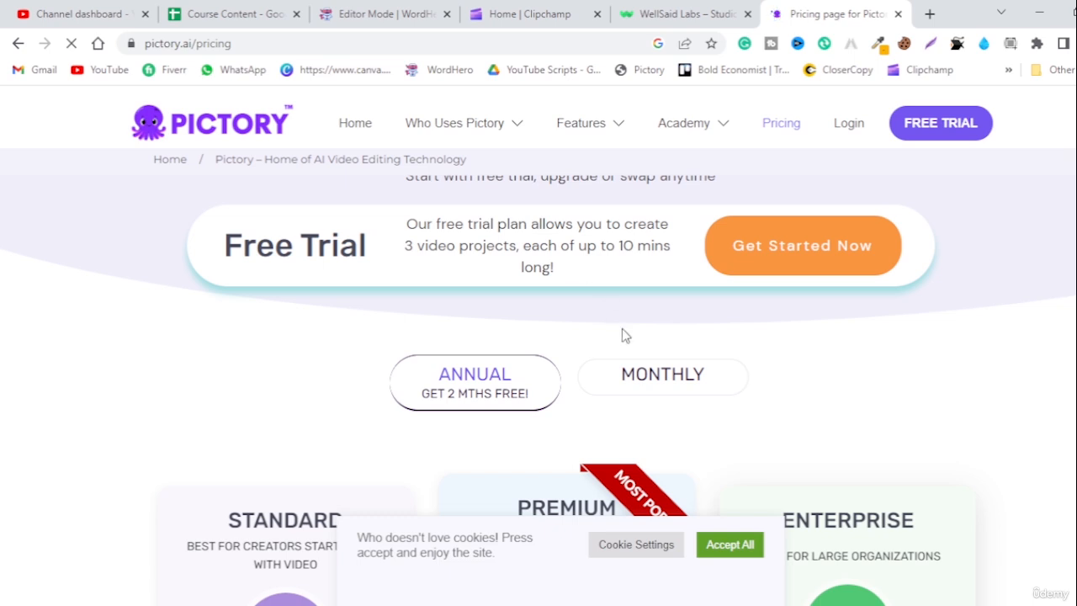
{"action": "scroll", "coordinate": [490, 379], "scroll_direction": "down", "scroll_amount": 1}
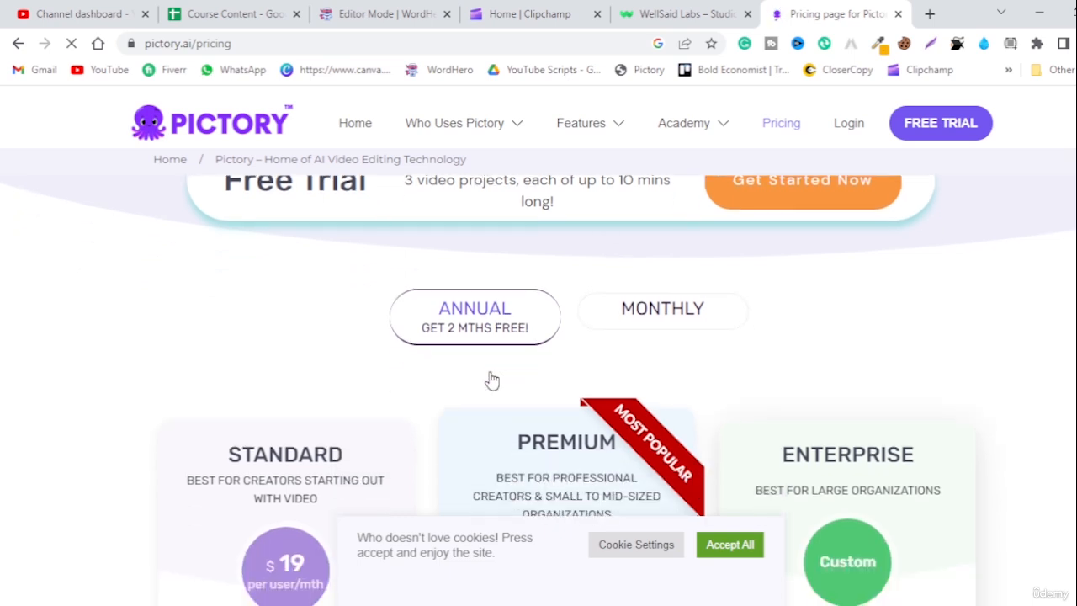
{"action": "left_click", "coordinate": [648, 309]}
{"action": "scroll", "coordinate": [351, 379], "scroll_direction": "down", "scroll_amount": 2}
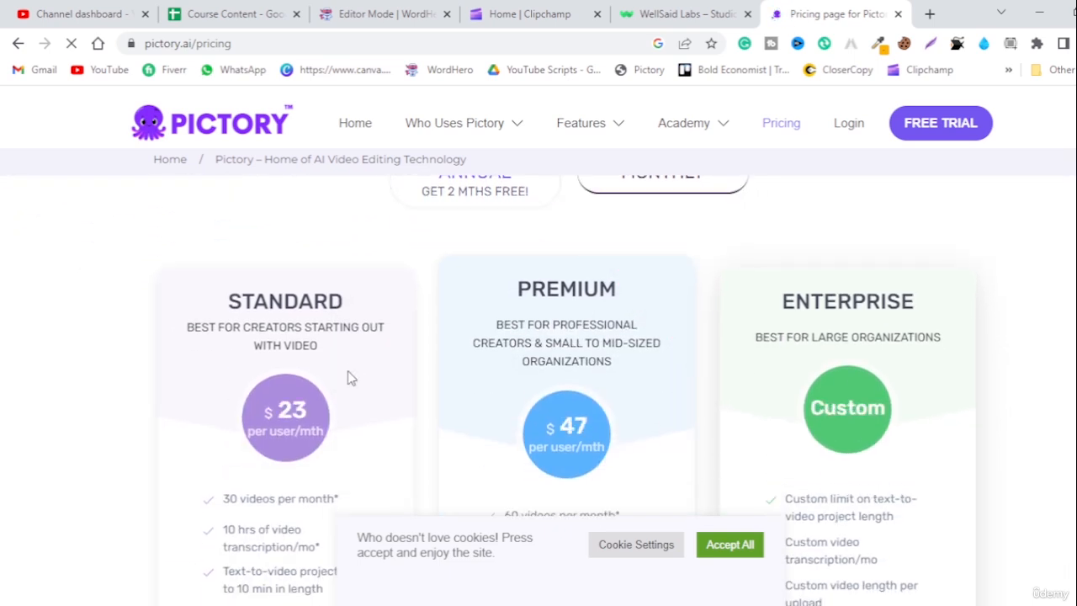
{"action": "scroll", "coordinate": [244, 423], "scroll_direction": "down", "scroll_amount": 1}
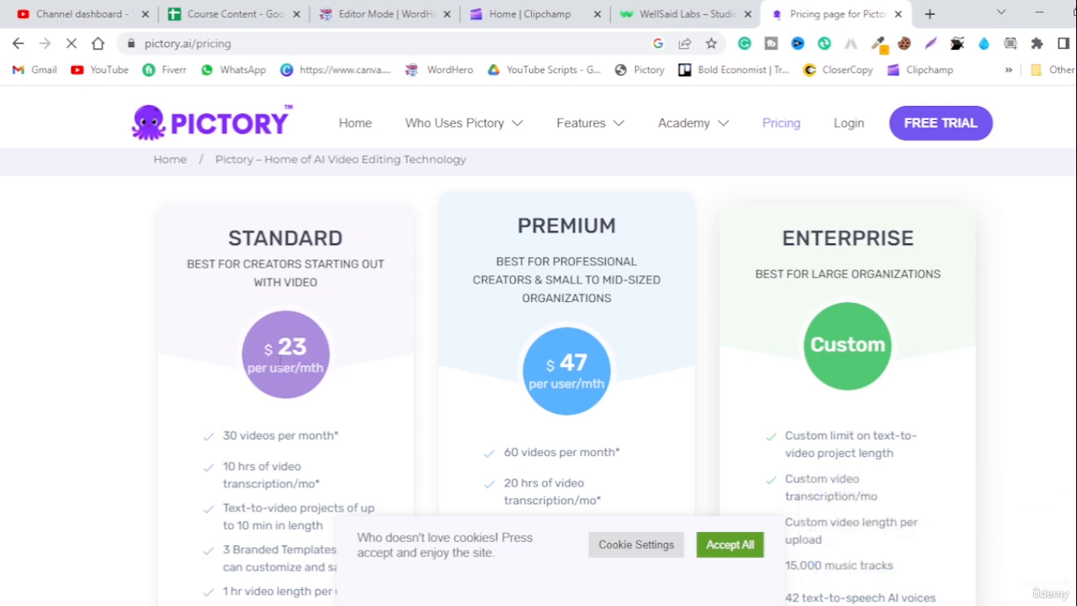
{"action": "scroll", "coordinate": [278, 358], "scroll_direction": "down", "scroll_amount": 1}
{"action": "scroll", "coordinate": [278, 363], "scroll_direction": "down", "scroll_amount": 2}
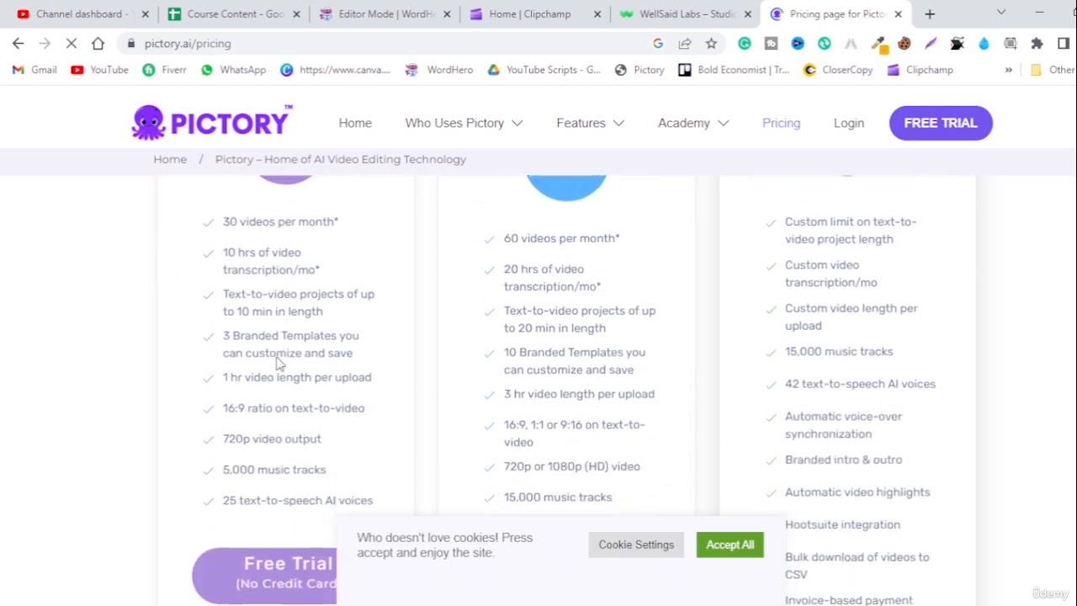
{"action": "scroll", "coordinate": [278, 362], "scroll_direction": "up", "scroll_amount": 4}
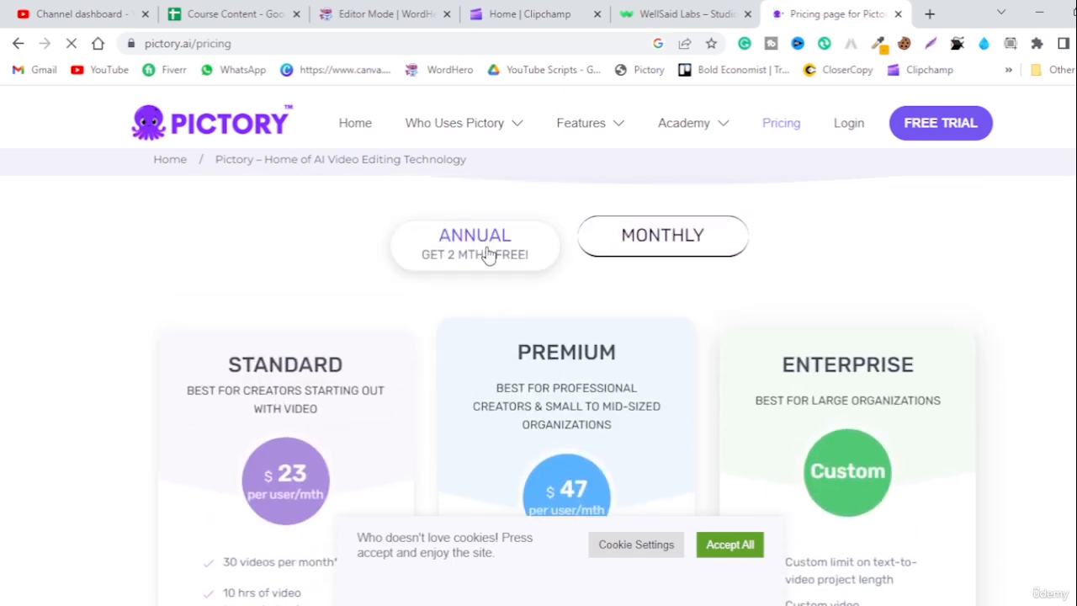
- Show the annual prices and examine the cost of the Standard plan
{"action": "left_click", "coordinate": [488, 255]}
{"action": "scroll", "coordinate": [433, 215], "scroll_direction": "down", "scroll_amount": 1}
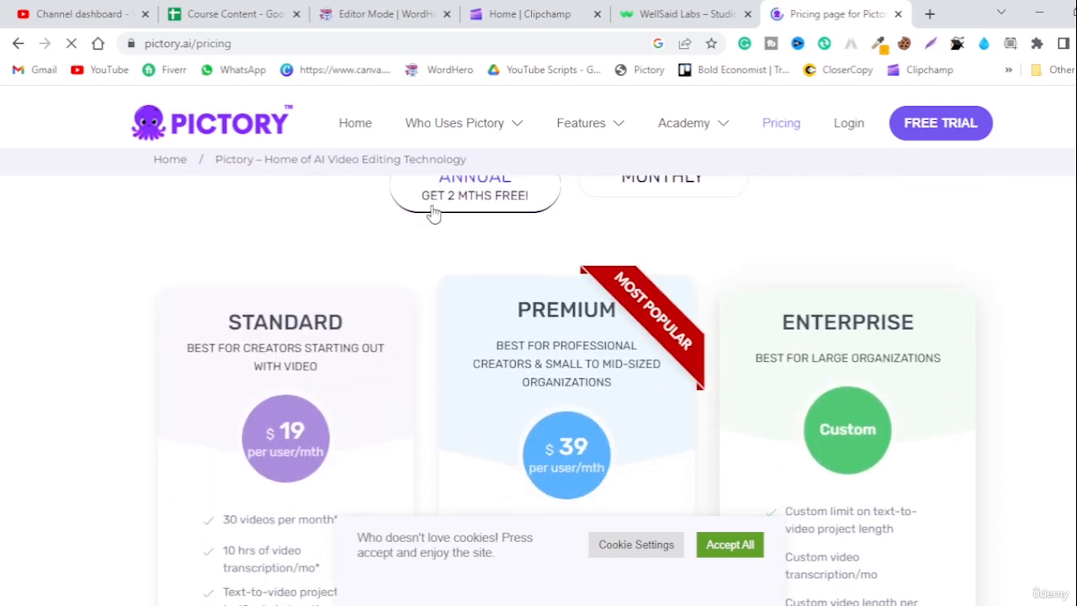
{"action": "scroll", "coordinate": [328, 352], "scroll_direction": "down", "scroll_amount": 2}
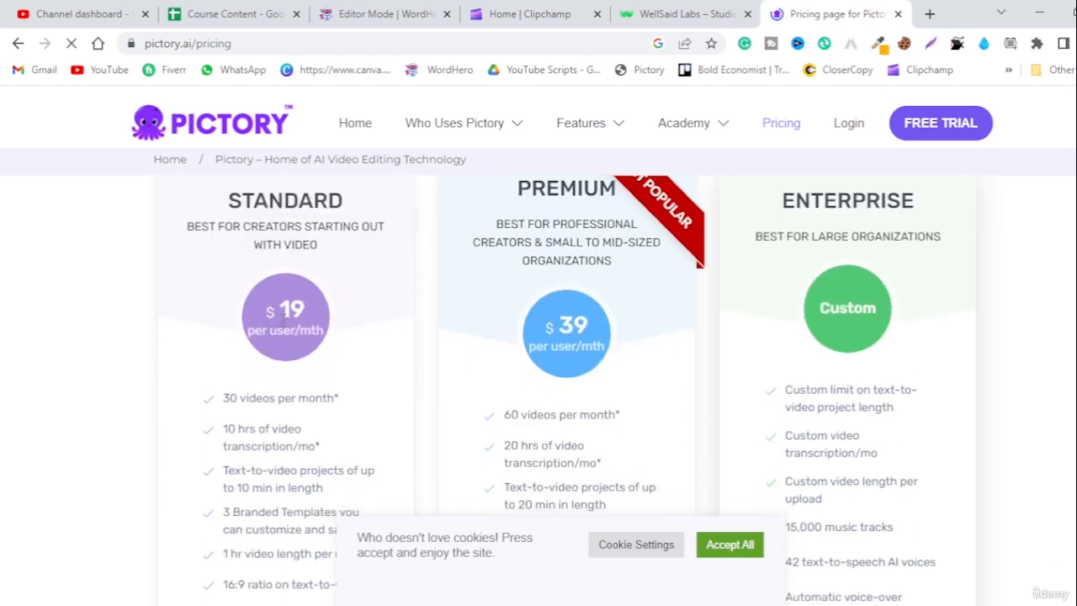
{"action": "double_click", "coordinate": [270, 314]}
{"action": "scroll", "coordinate": [335, 326], "scroll_direction": "up", "scroll_amount": 2}
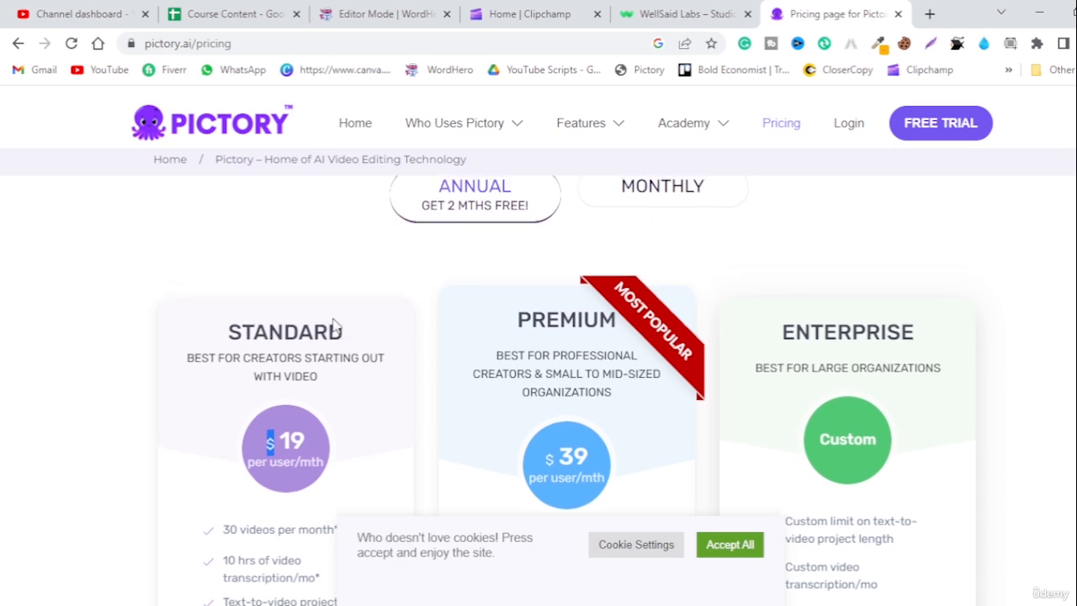
{"action": "scroll", "coordinate": [335, 325], "scroll_direction": "down", "scroll_amount": 1}
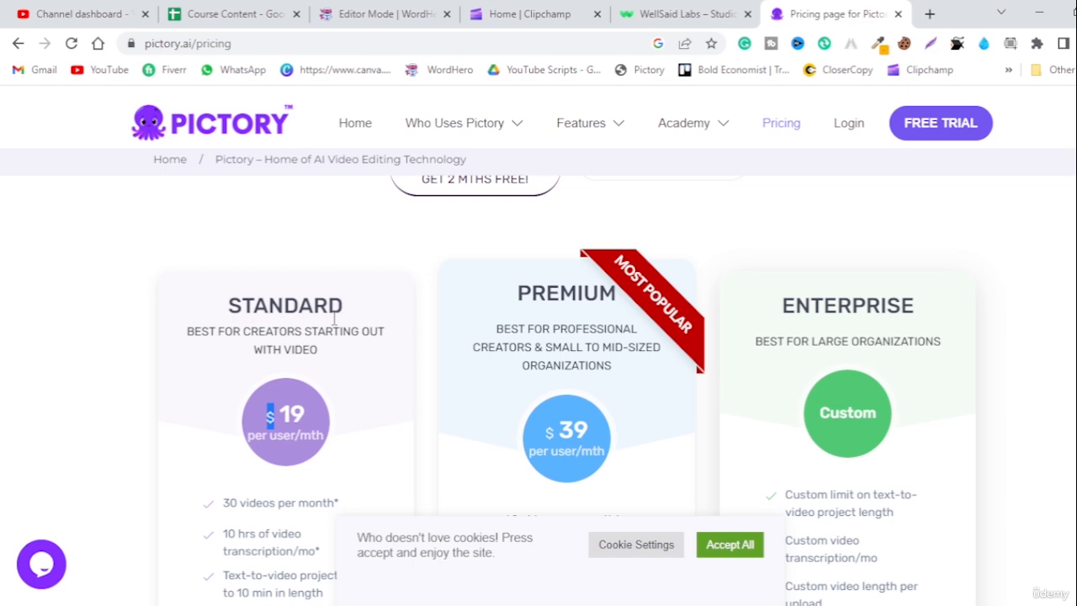
{"action": "scroll", "coordinate": [335, 320], "scroll_direction": "up", "scroll_amount": 1}
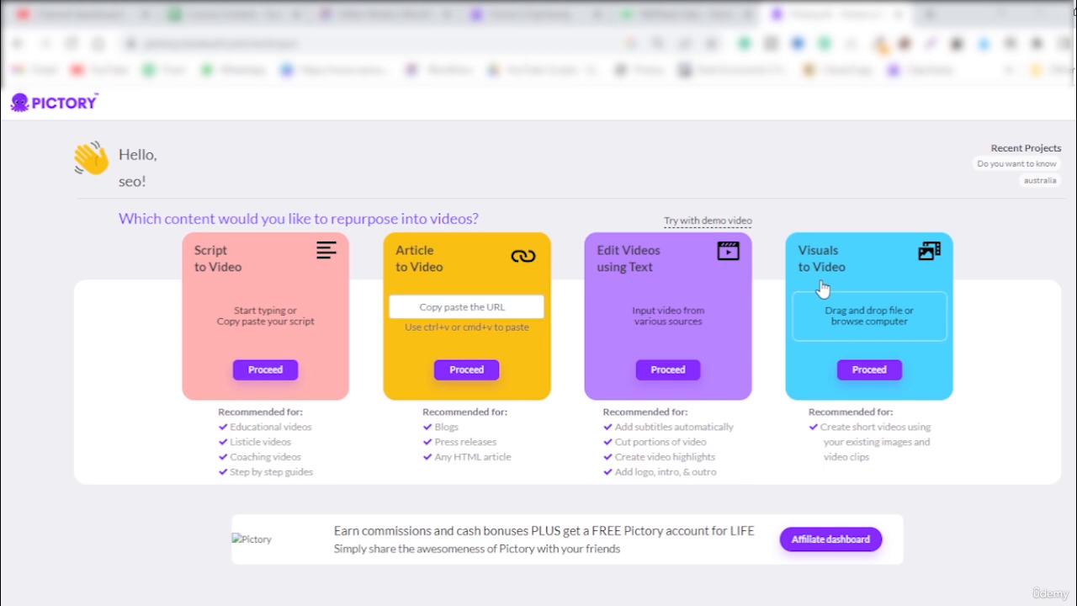
- Create a Script to Video project named "trial" in Pictory with the London script from WordHero, and proceed to the template choice
{"action": "left_click", "coordinate": [266, 371]}
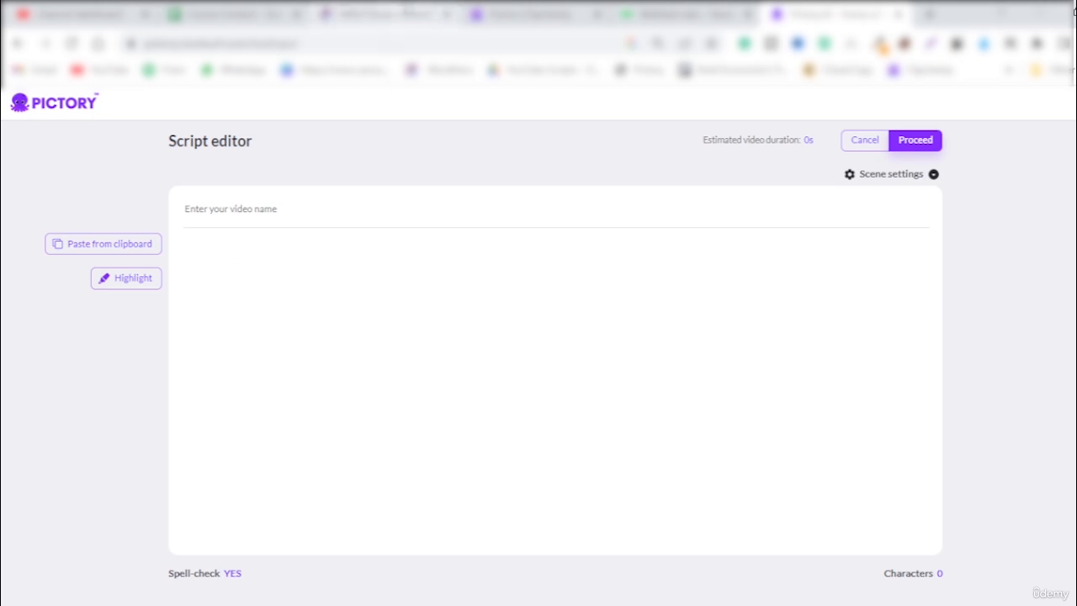
{"action": "left_click", "coordinate": [407, 9]}
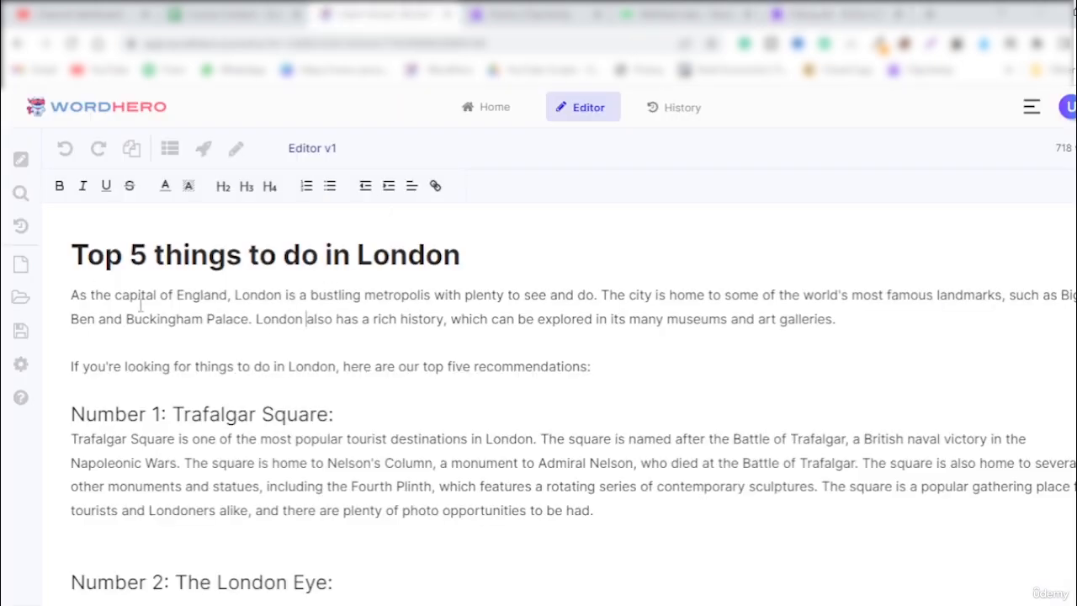
{"action": "left_click", "coordinate": [837, 14]}
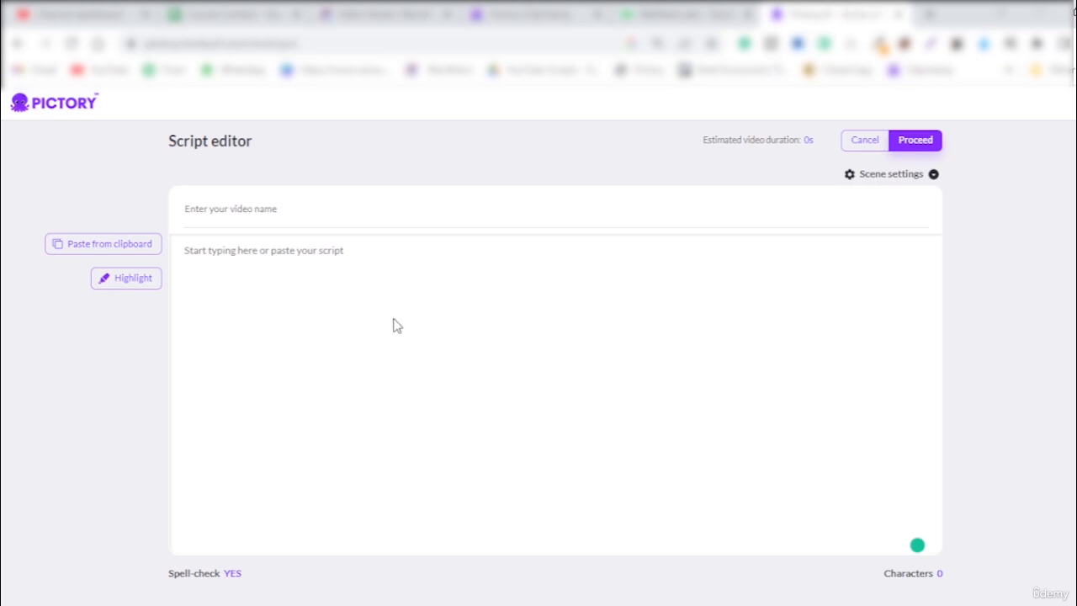
{"action": "left_click", "coordinate": [342, 272]}
{"action": "key", "text": "ctrl+v"}
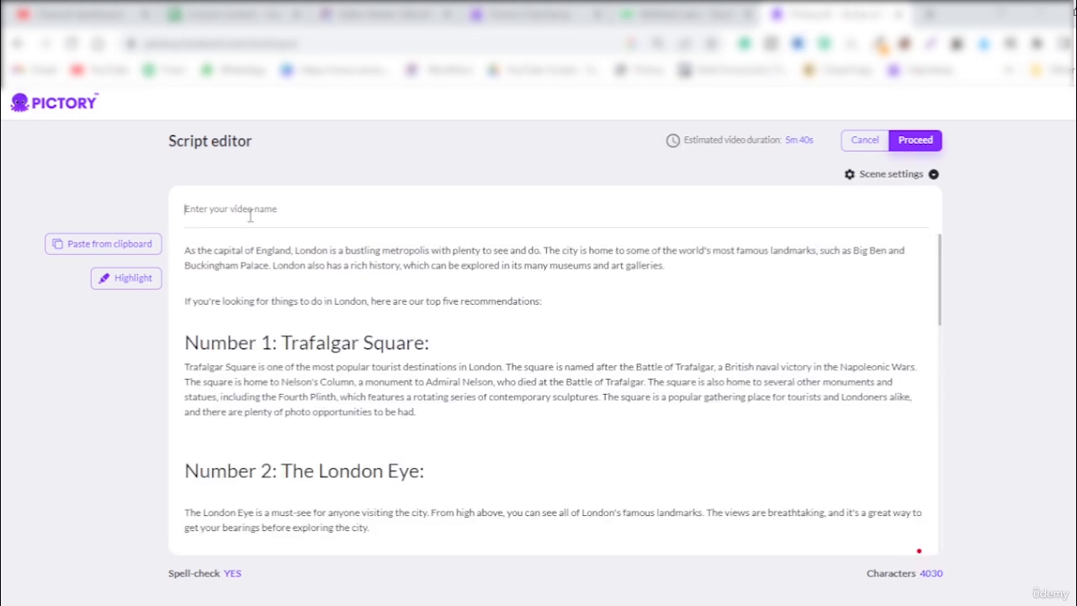
{"action": "type", "text": "trial"}
{"action": "left_click", "coordinate": [909, 145]}
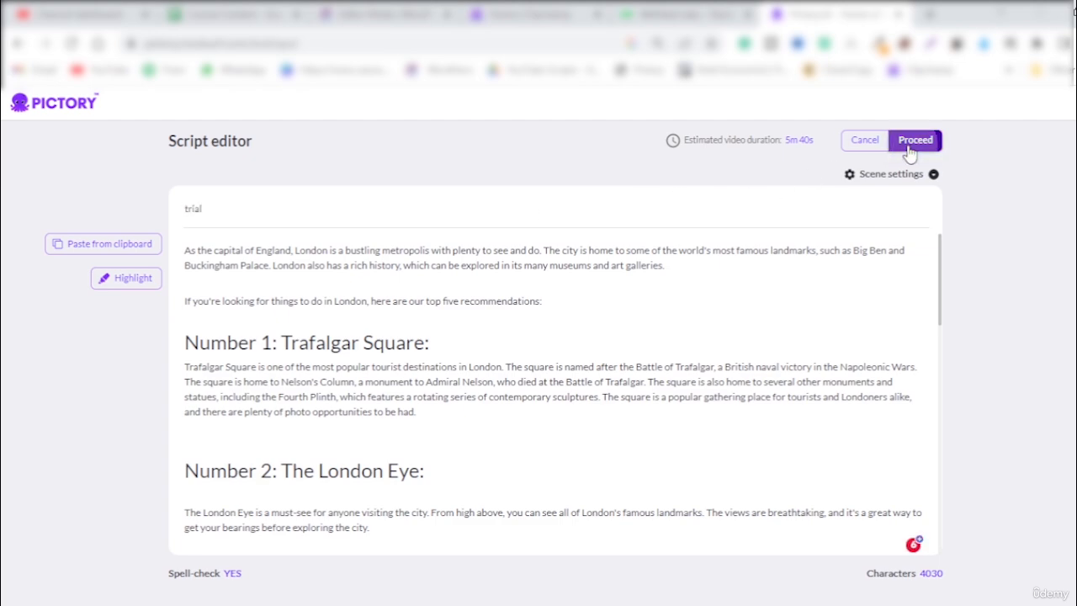
- Browse the templates library and examine the caption styles of the available video templates
{"action": "scroll", "coordinate": [542, 225], "scroll_direction": "down", "scroll_amount": 3}
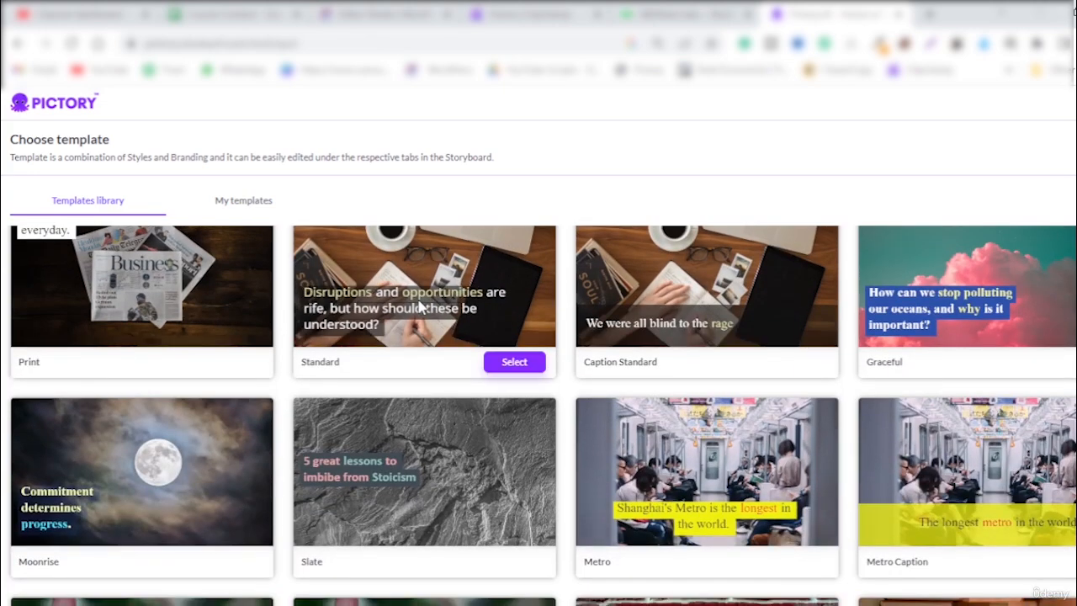
{"action": "scroll", "coordinate": [418, 307], "scroll_direction": "up", "scroll_amount": 1}
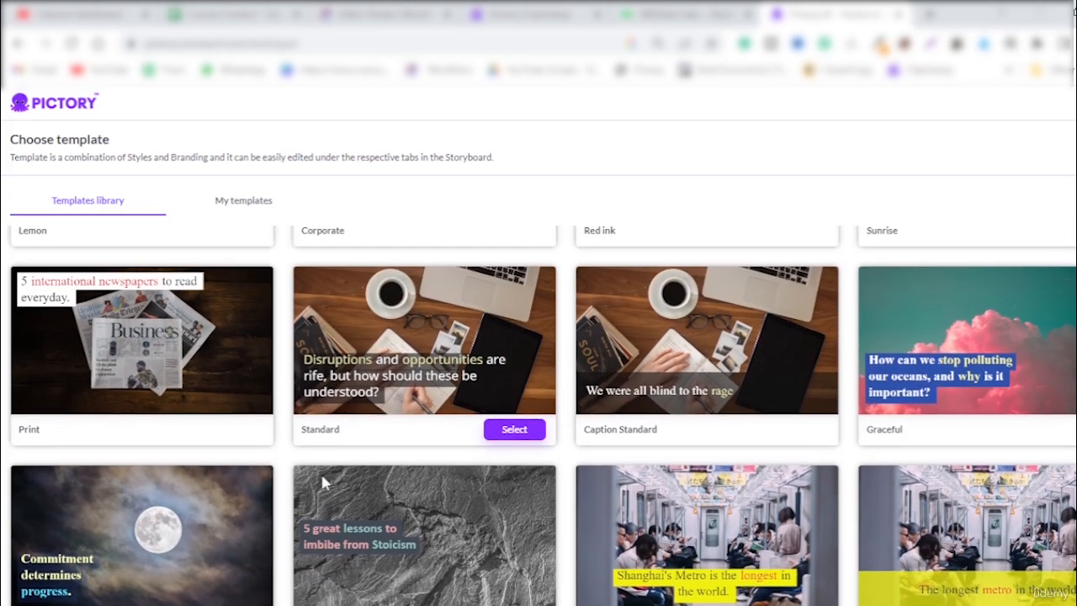
{"action": "mouse_move", "coordinate": [395, 376]}
{"action": "mouse_move", "coordinate": [673, 362]}
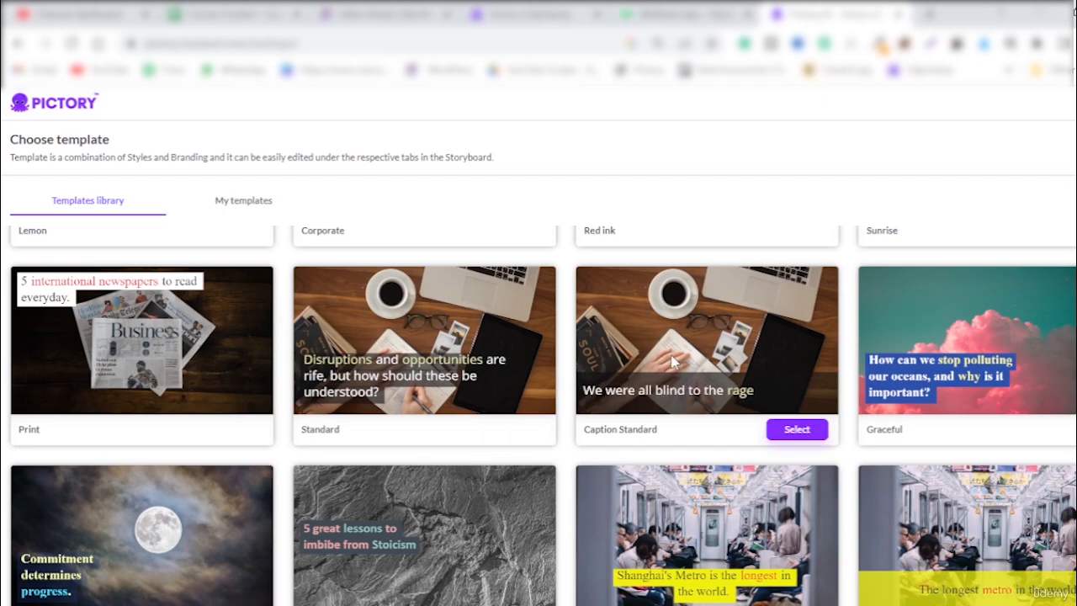
{"action": "scroll", "coordinate": [674, 360], "scroll_direction": "up", "scroll_amount": 3}
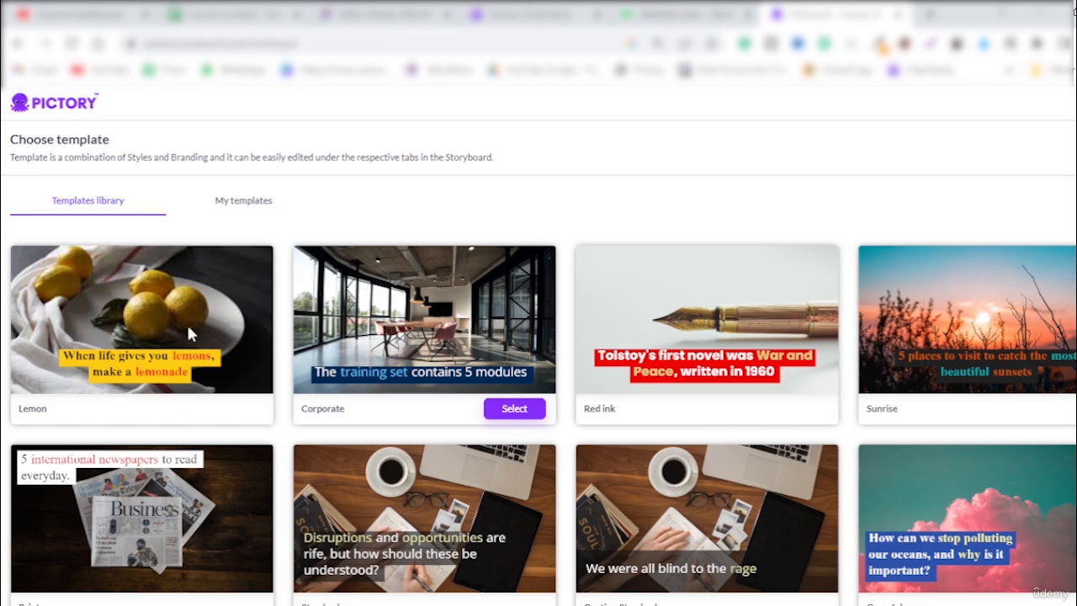
{"action": "scroll", "coordinate": [186, 321], "scroll_direction": "down", "scroll_amount": 3}
{"action": "scroll", "coordinate": [189, 334], "scroll_direction": "down", "scroll_amount": 3}
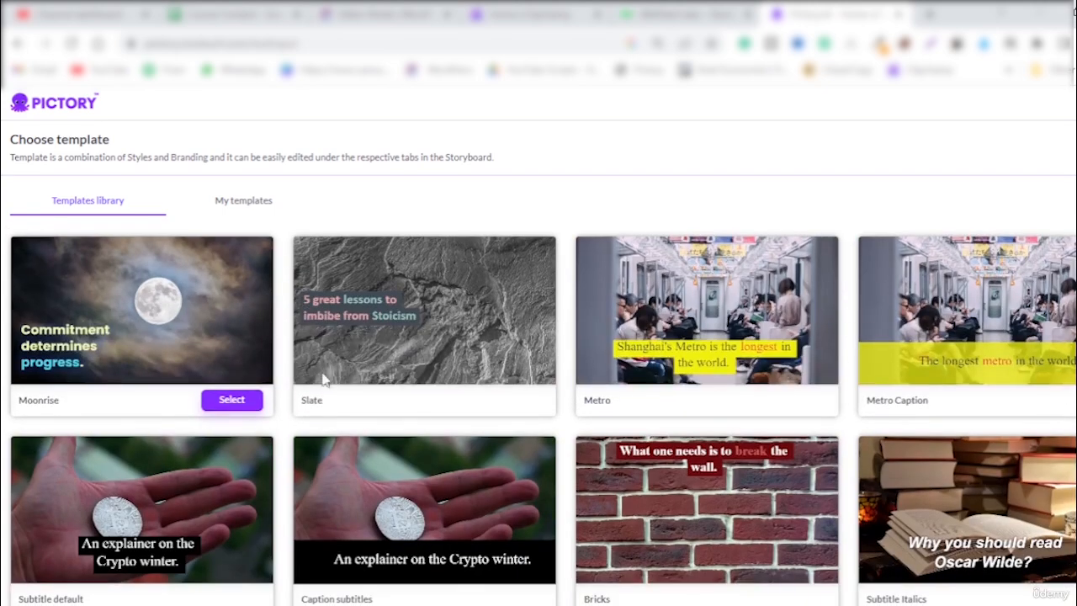
{"action": "scroll", "coordinate": [429, 368], "scroll_direction": "down", "scroll_amount": 2}
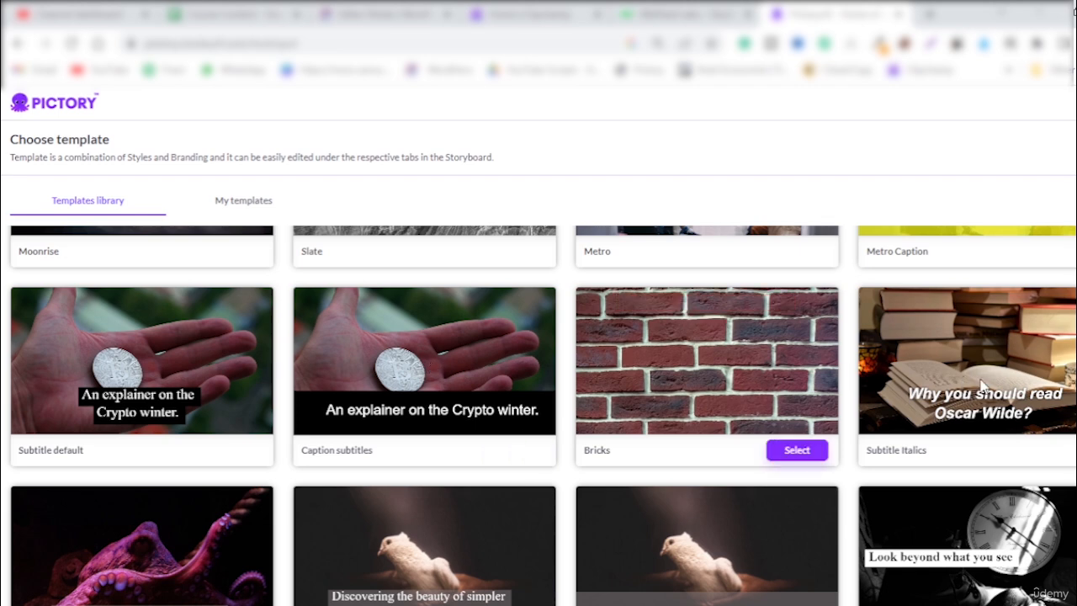
- Choose the Subtitle Italics template with the 16:9 aspect ratio for the video
{"action": "mouse_move", "coordinate": [983, 386]}
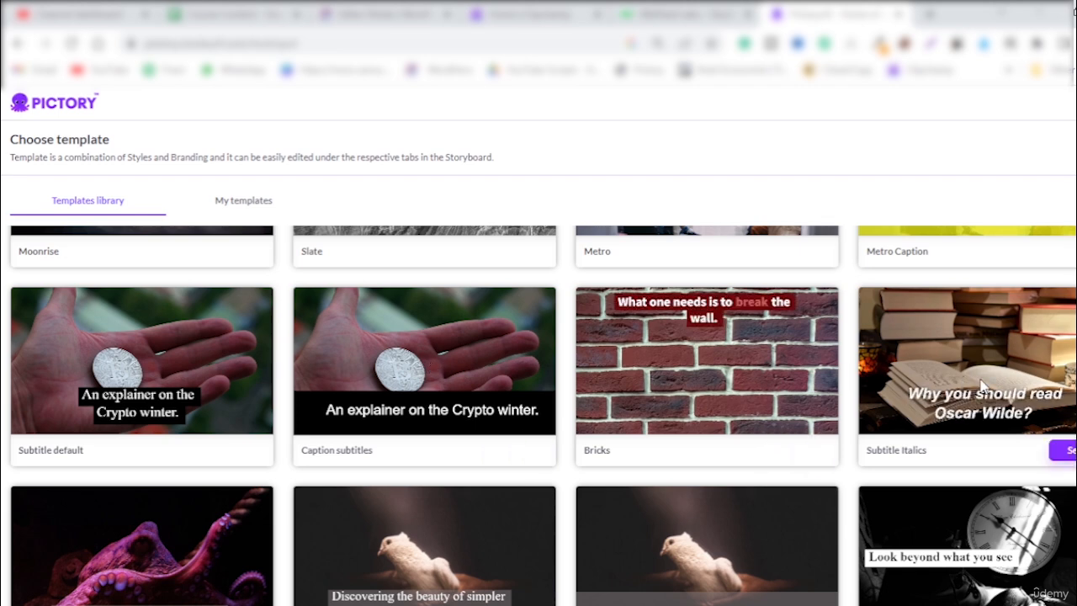
{"action": "left_click", "coordinate": [1065, 451]}
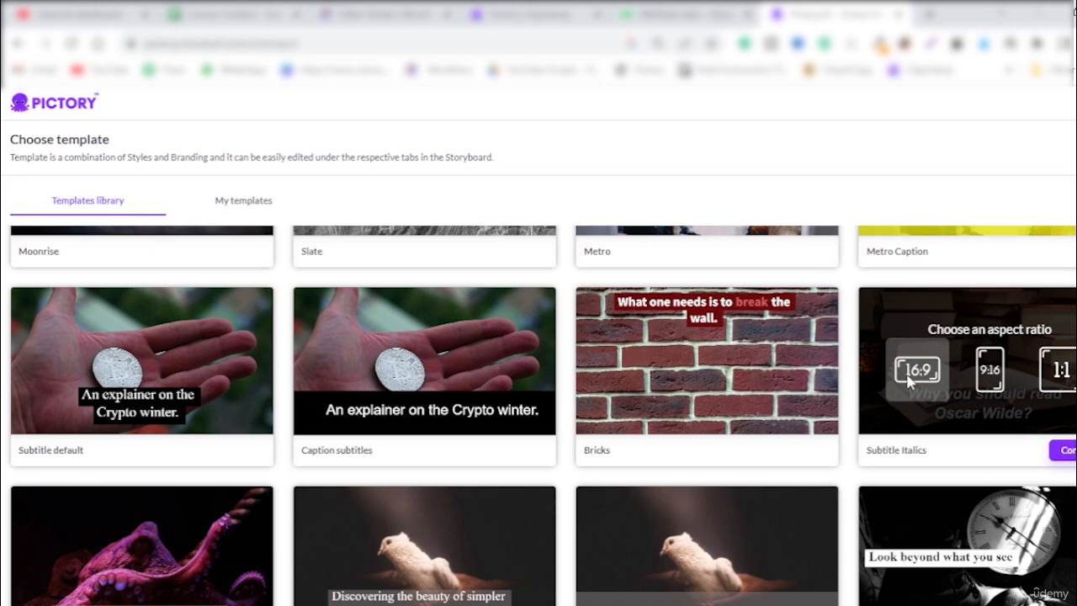
{"action": "left_click", "coordinate": [1065, 452]}
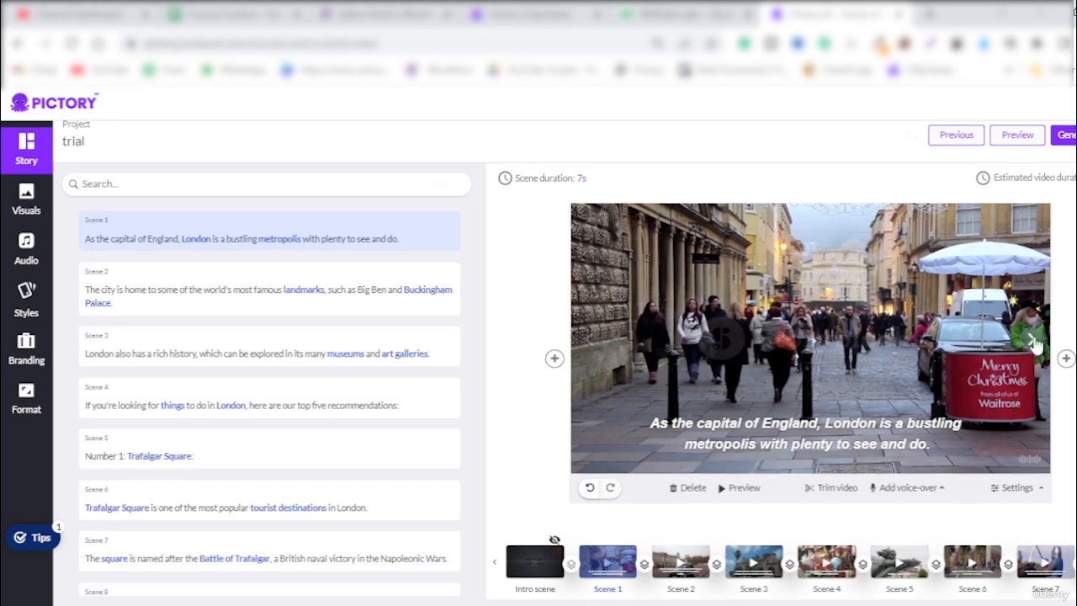
- Step through the storyboard from scene 1 to scene 5 and back, examining each scene's visual and caption
{"action": "left_click", "coordinate": [1034, 342]}
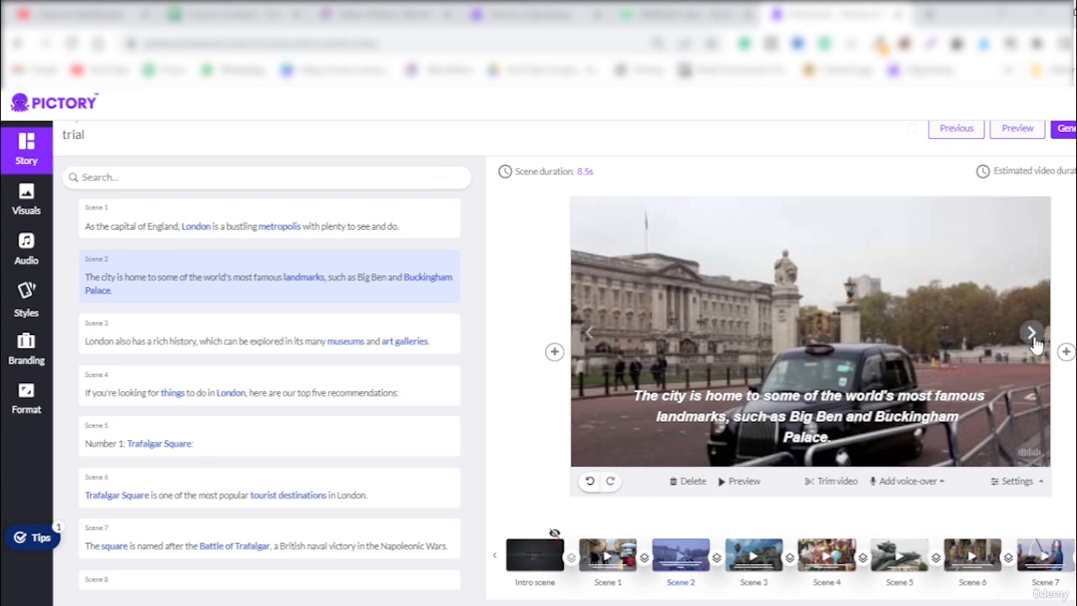
{"action": "left_click", "coordinate": [1035, 337]}
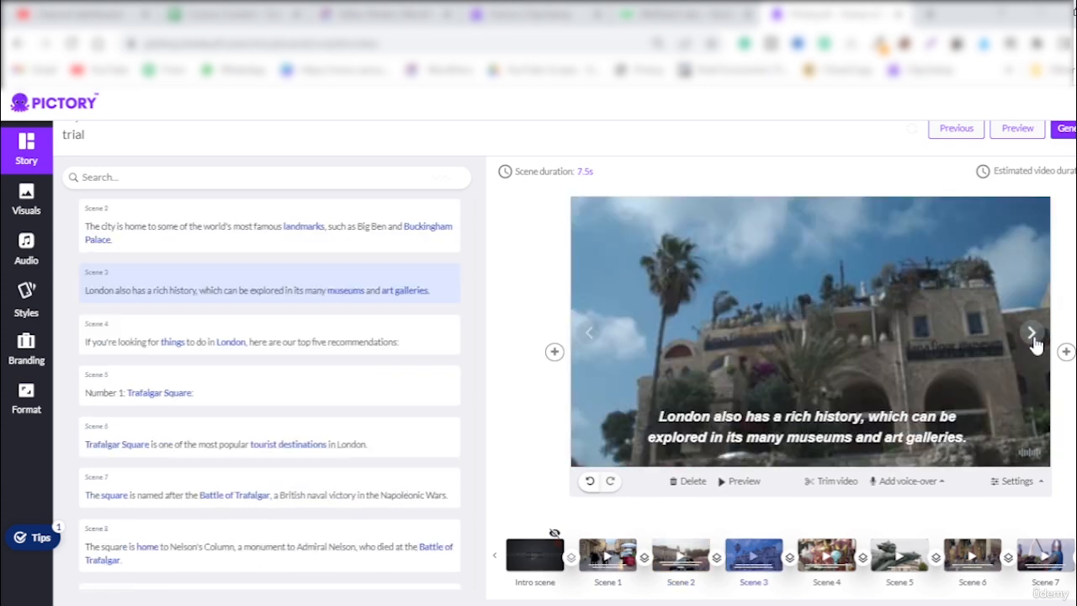
{"action": "left_click", "coordinate": [1034, 337]}
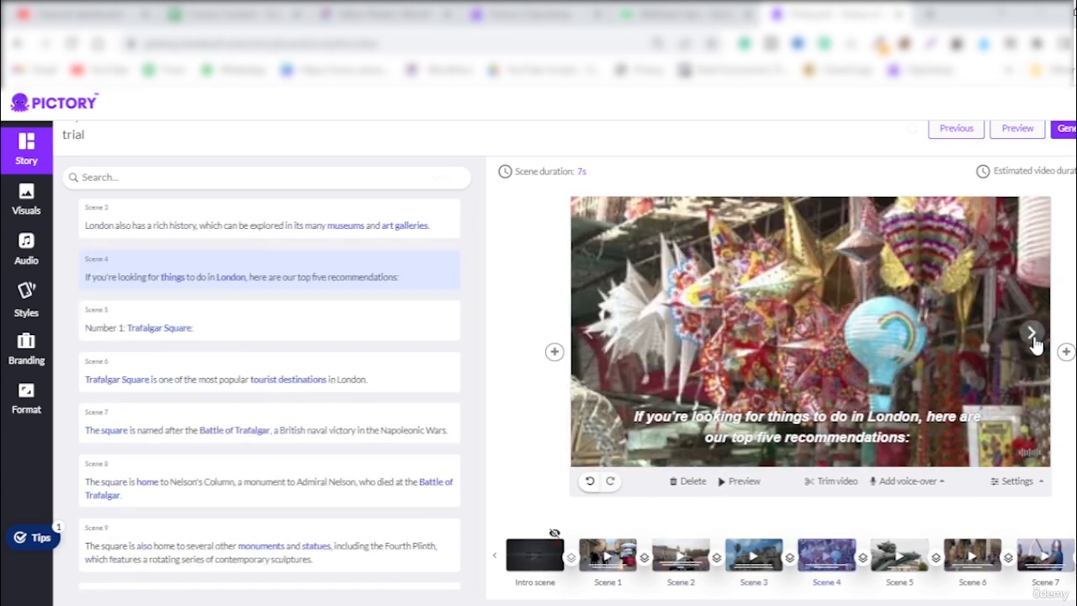
{"action": "left_click", "coordinate": [1034, 337]}
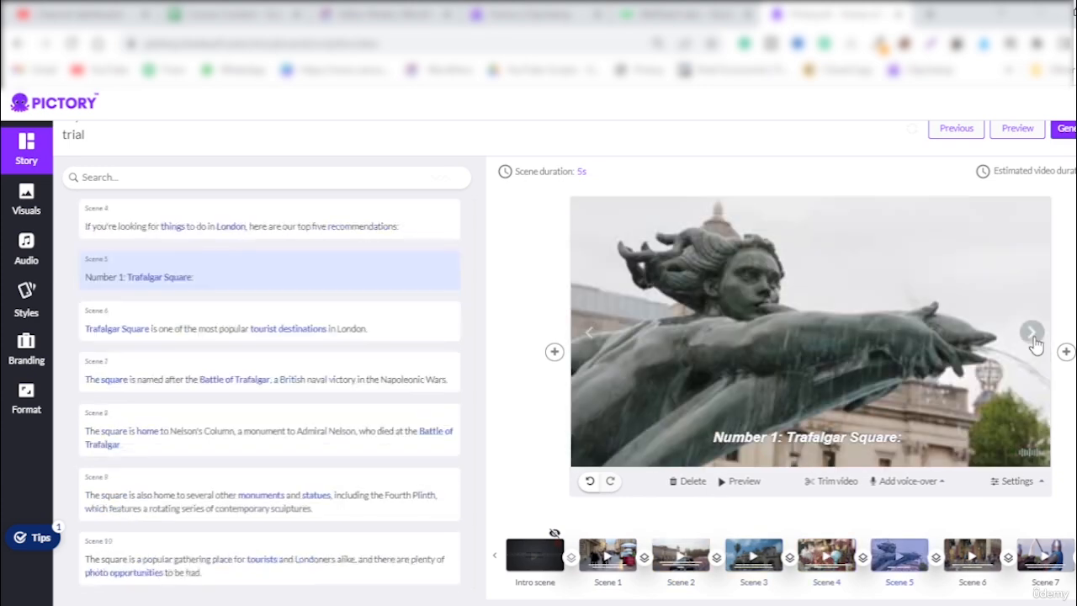
{"action": "left_click", "coordinate": [590, 337]}
{"action": "left_click", "coordinate": [590, 336]}
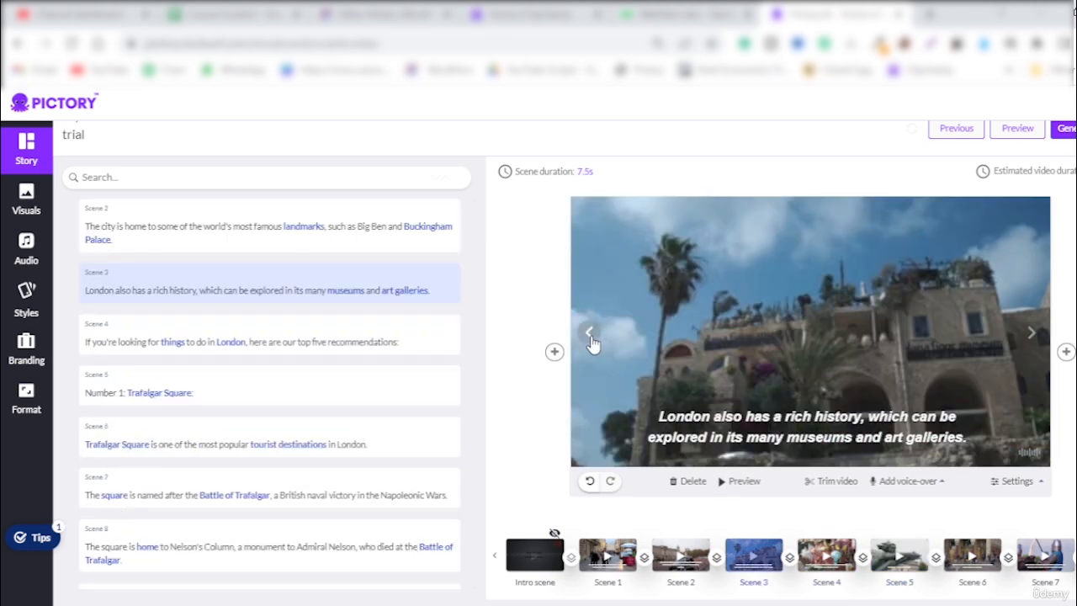
{"action": "left_click", "coordinate": [590, 337]}
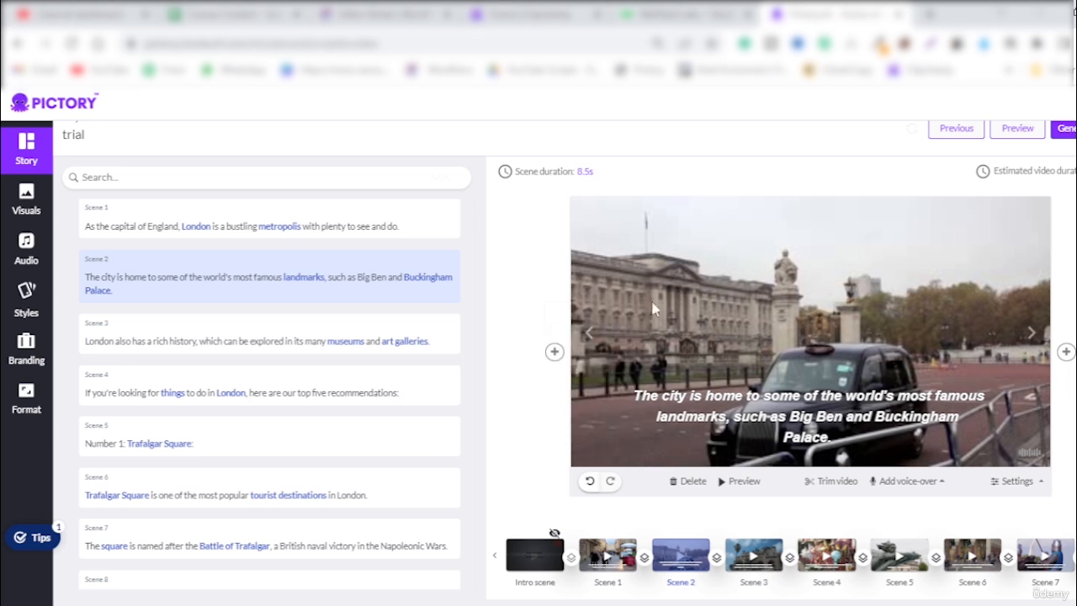
{"action": "left_click", "coordinate": [589, 335]}
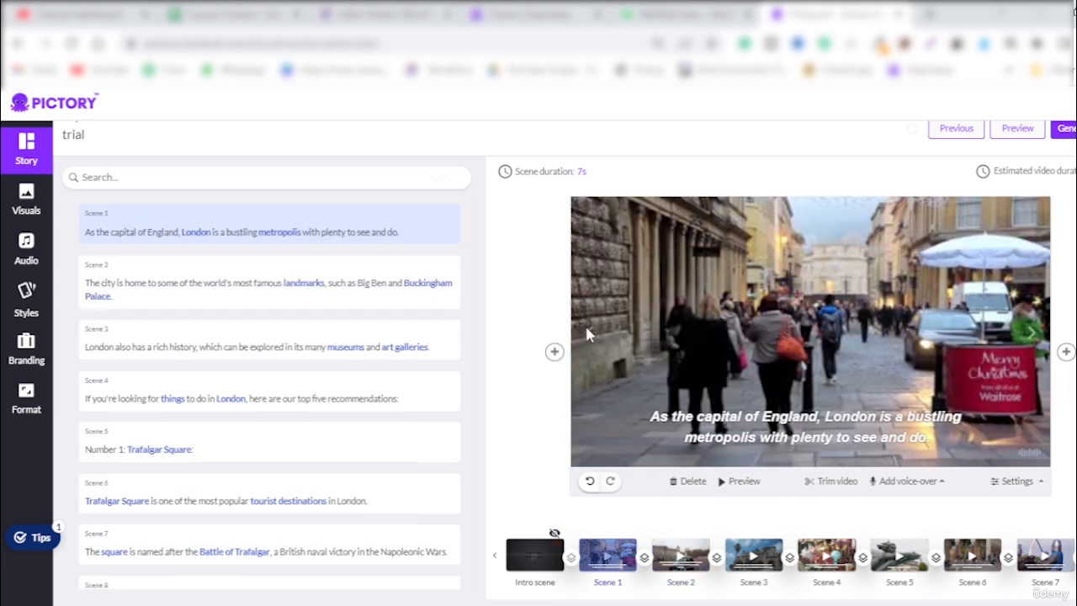
- Look through the available fonts for the scene 1 caption and set its font size to 26
{"action": "left_click", "coordinate": [712, 425]}
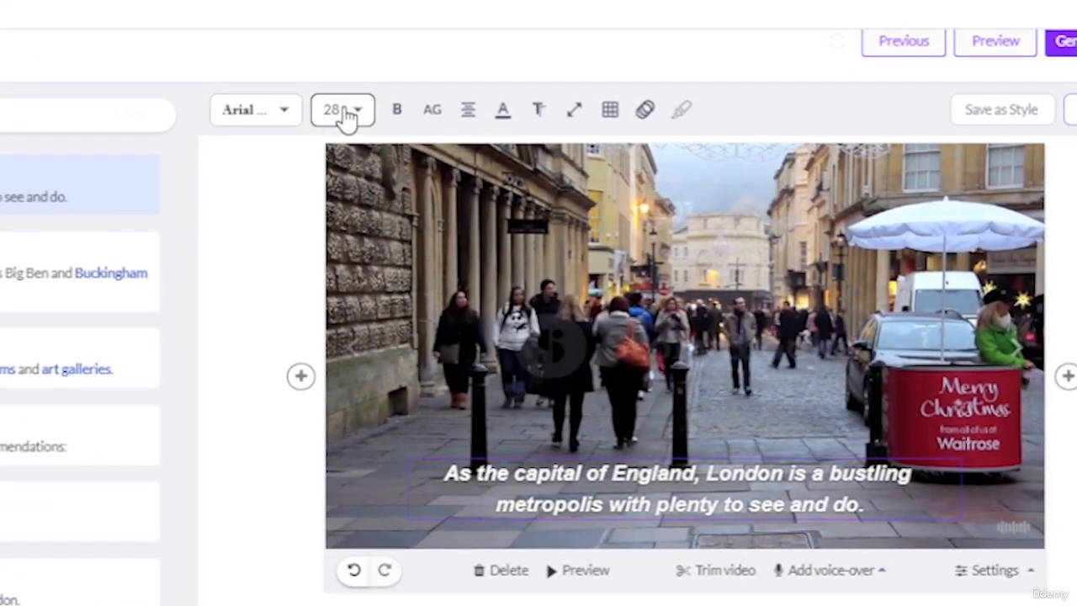
{"action": "left_click", "coordinate": [549, 485]}
{"action": "left_click", "coordinate": [264, 126]}
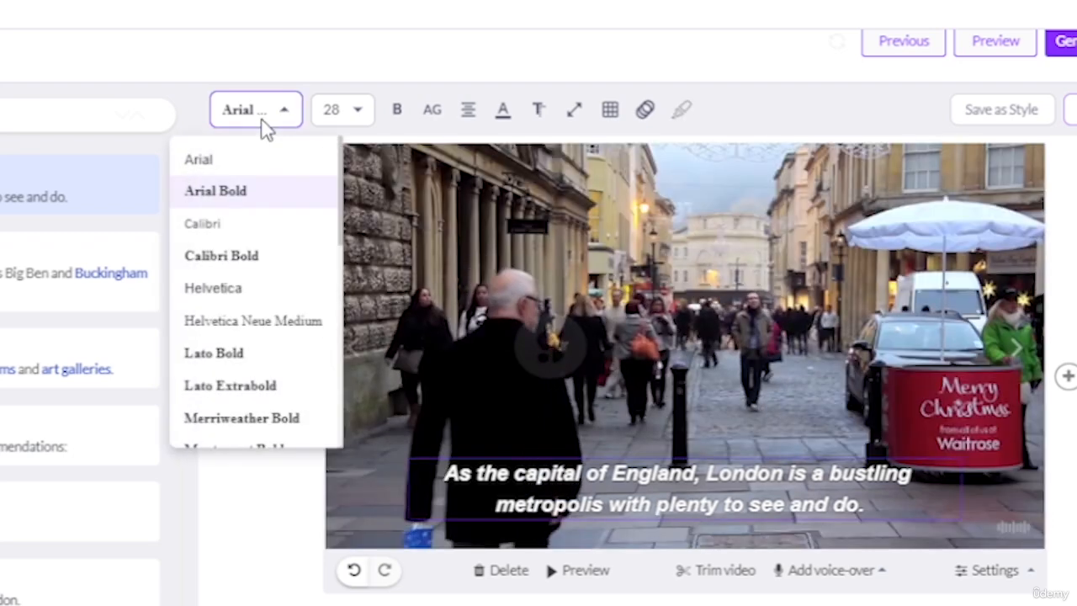
{"action": "scroll", "coordinate": [244, 326], "scroll_direction": "down", "scroll_amount": 3}
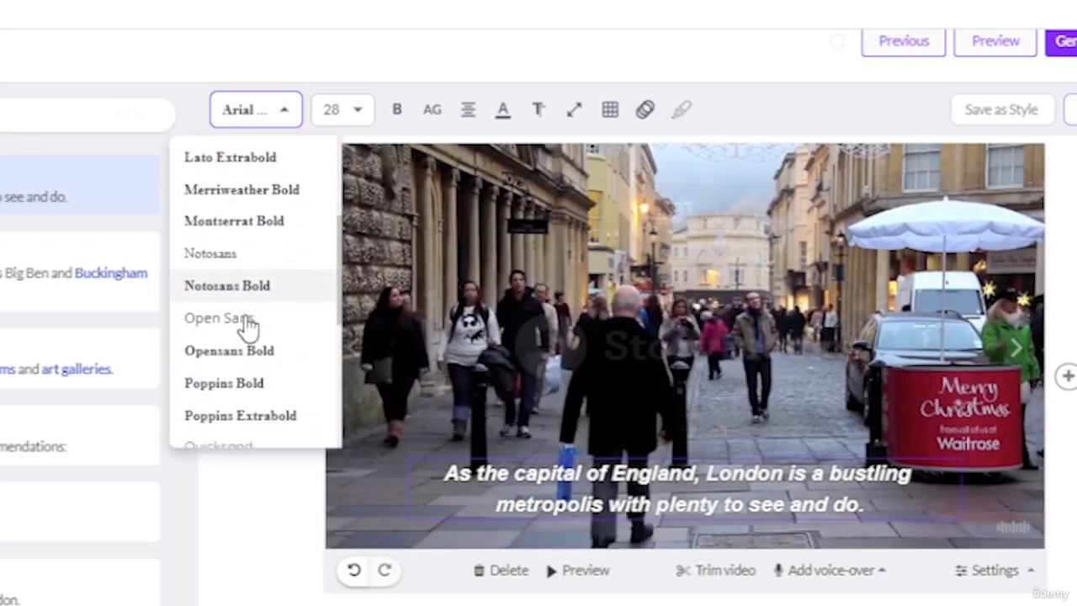
{"action": "scroll", "coordinate": [247, 328], "scroll_direction": "up", "scroll_amount": 4}
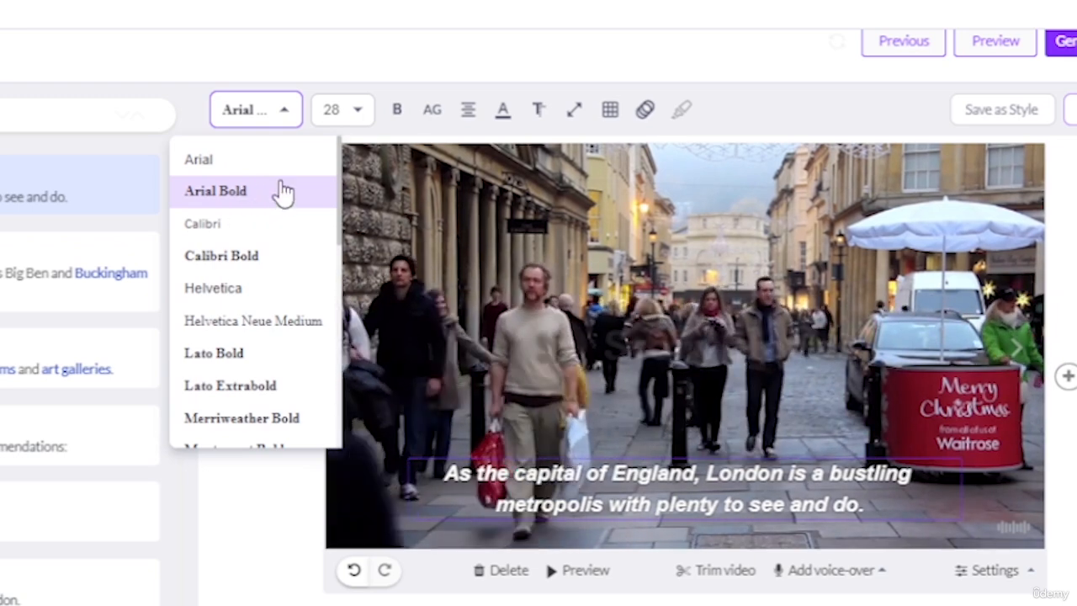
{"action": "left_click", "coordinate": [343, 113]}
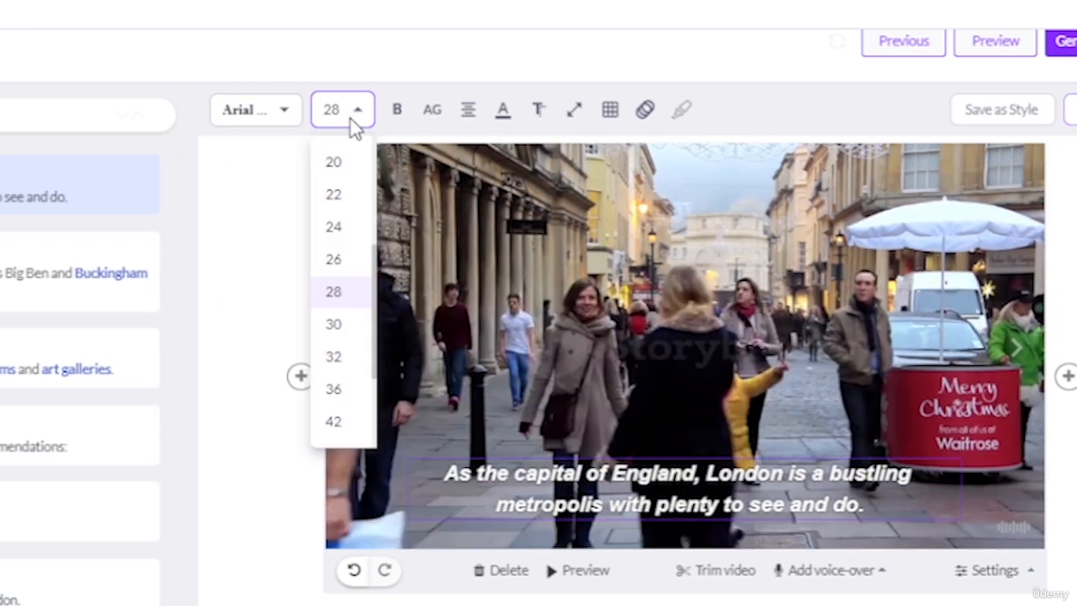
{"action": "left_click", "coordinate": [348, 266]}
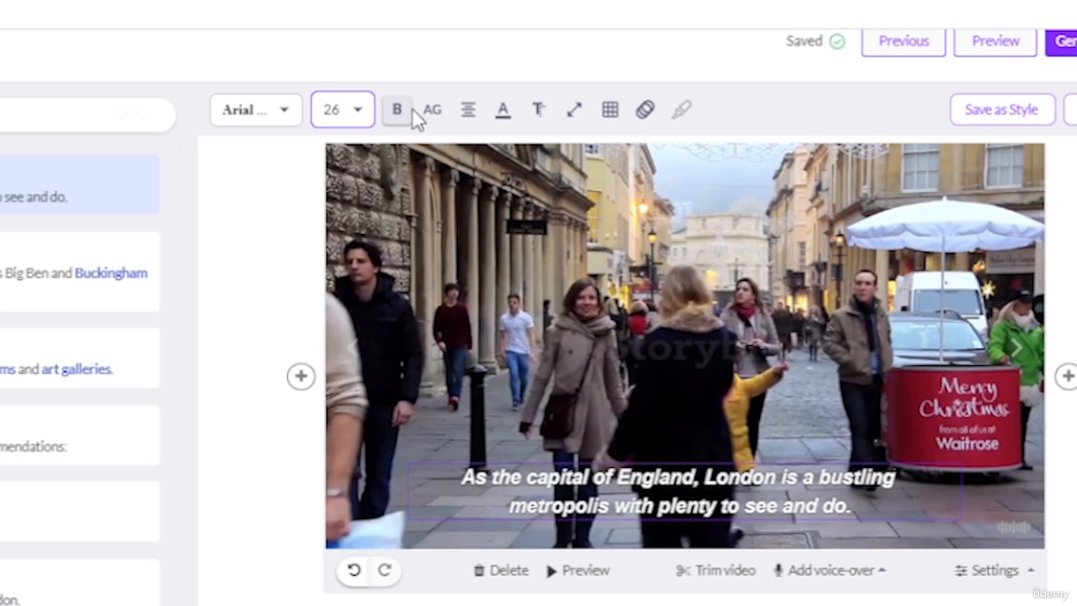
- Try lowercase on the scene 1 caption, and switch it to the Ag letter case that capitalizes each word
{"action": "left_click", "coordinate": [432, 112]}
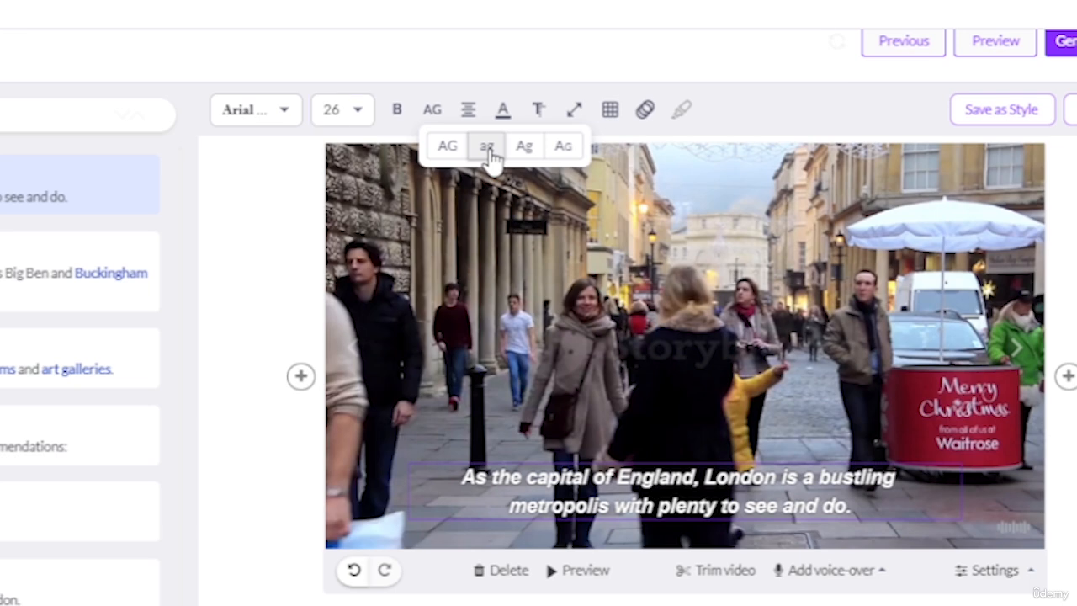
{"action": "left_click", "coordinate": [488, 153]}
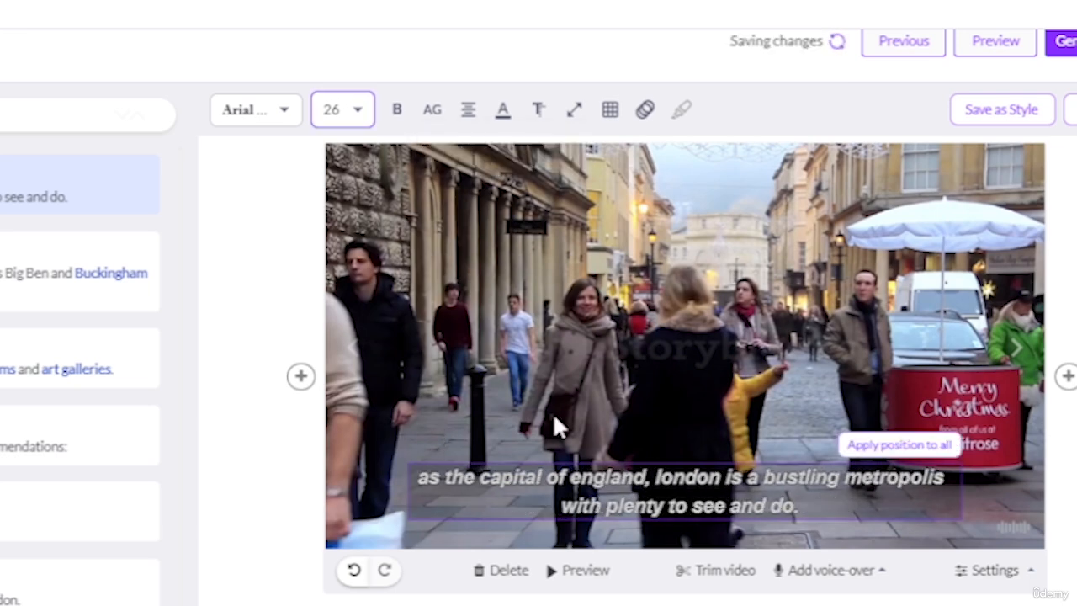
{"action": "left_click", "coordinate": [432, 110]}
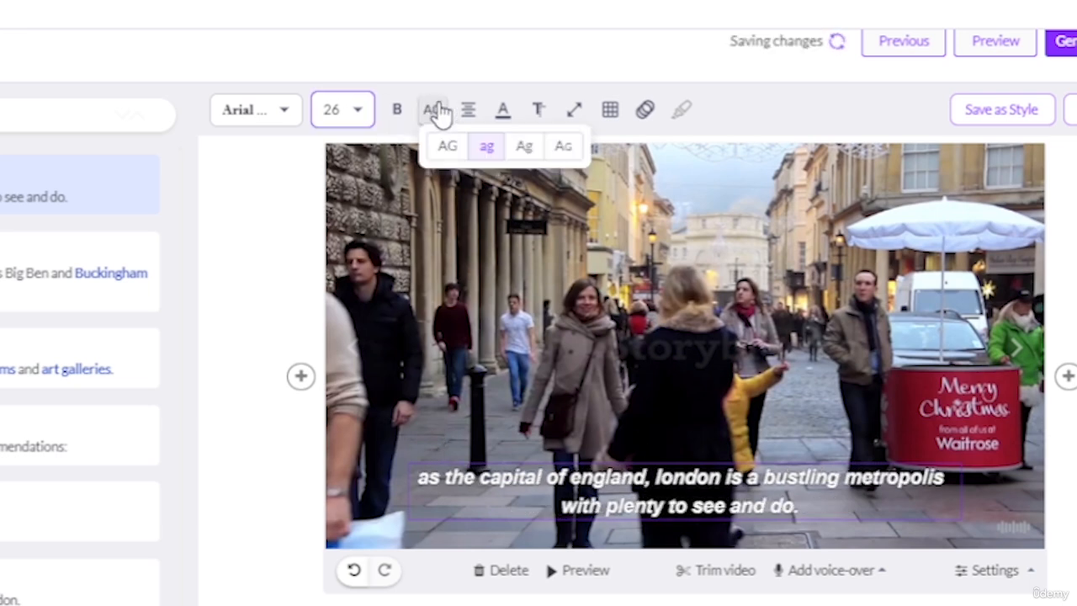
{"action": "left_click", "coordinate": [522, 150]}
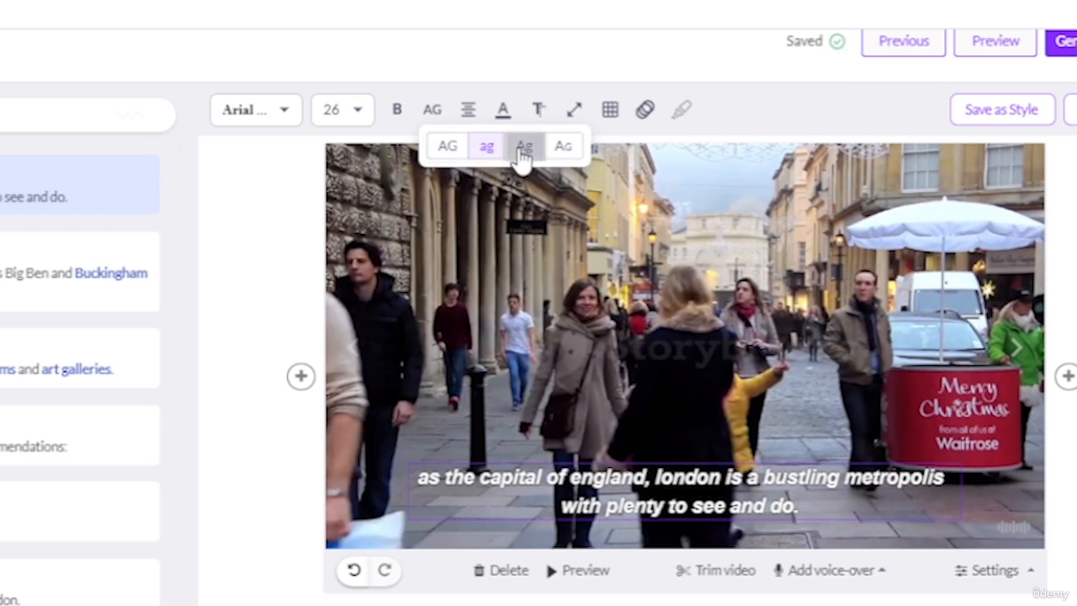
{"action": "left_click", "coordinate": [469, 111]}
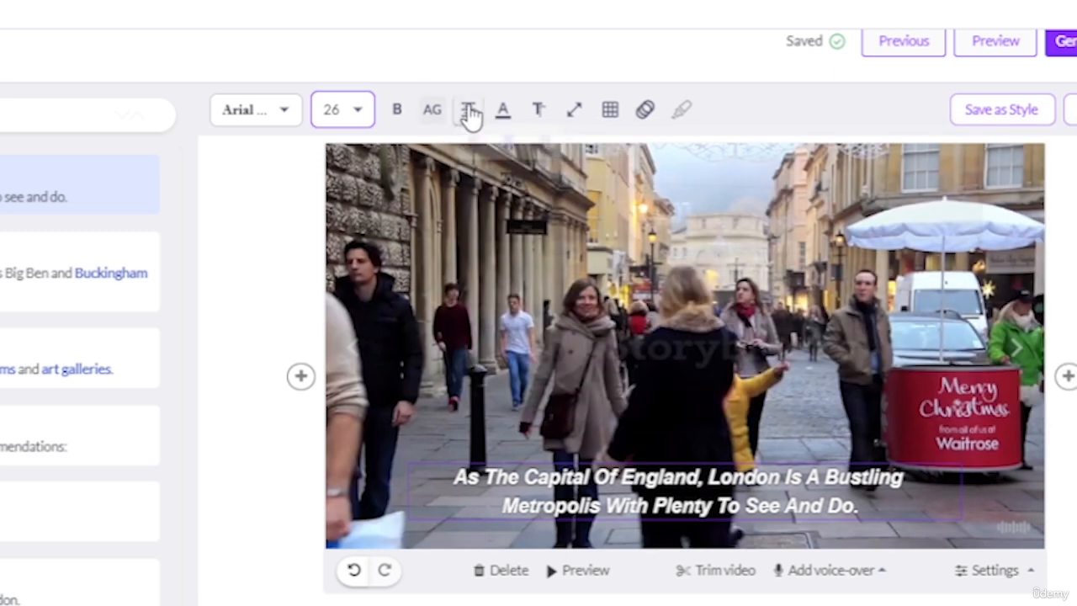
- Give the scene 1 caption a yellow FFFF00 background color at 100 opacity
{"action": "mouse_move", "coordinate": [507, 116]}
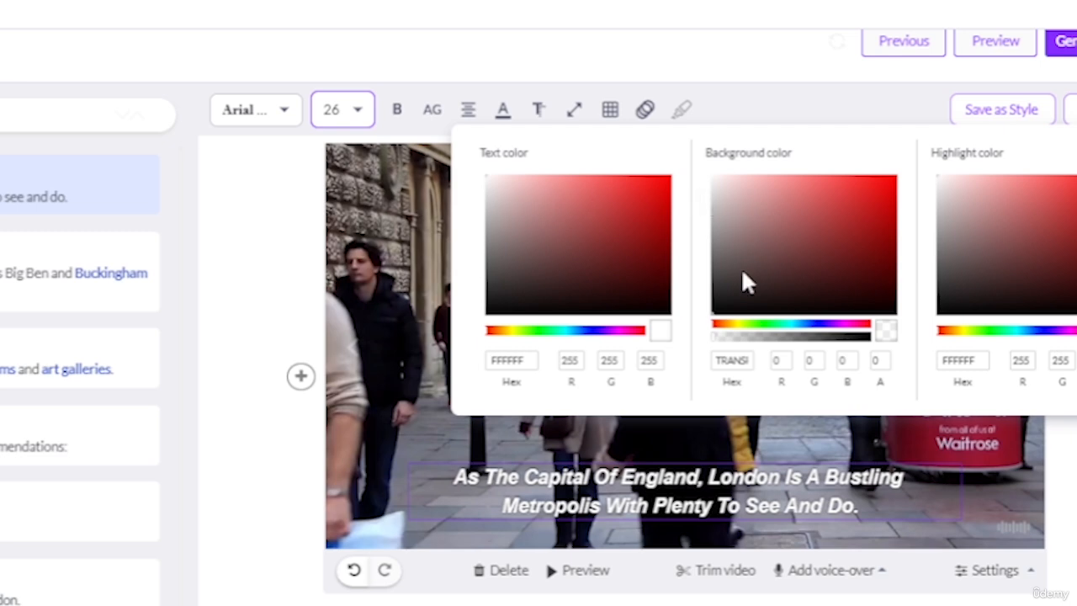
{"action": "left_click", "coordinate": [743, 326]}
{"action": "left_click_drag", "start_coordinate": [745, 327], "coordinate": [736, 327]}
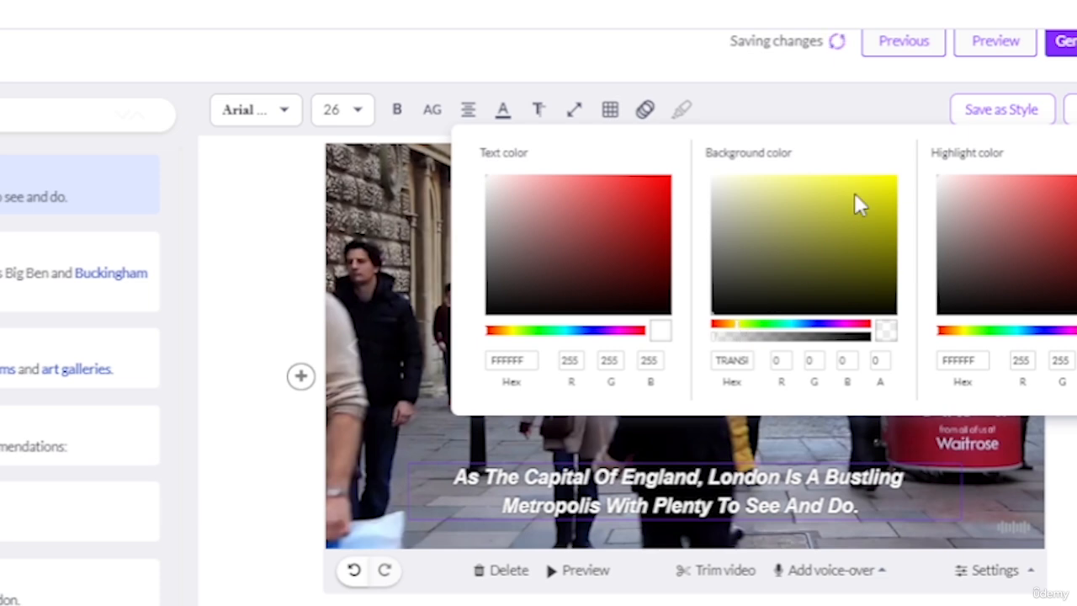
{"action": "left_click", "coordinate": [897, 179]}
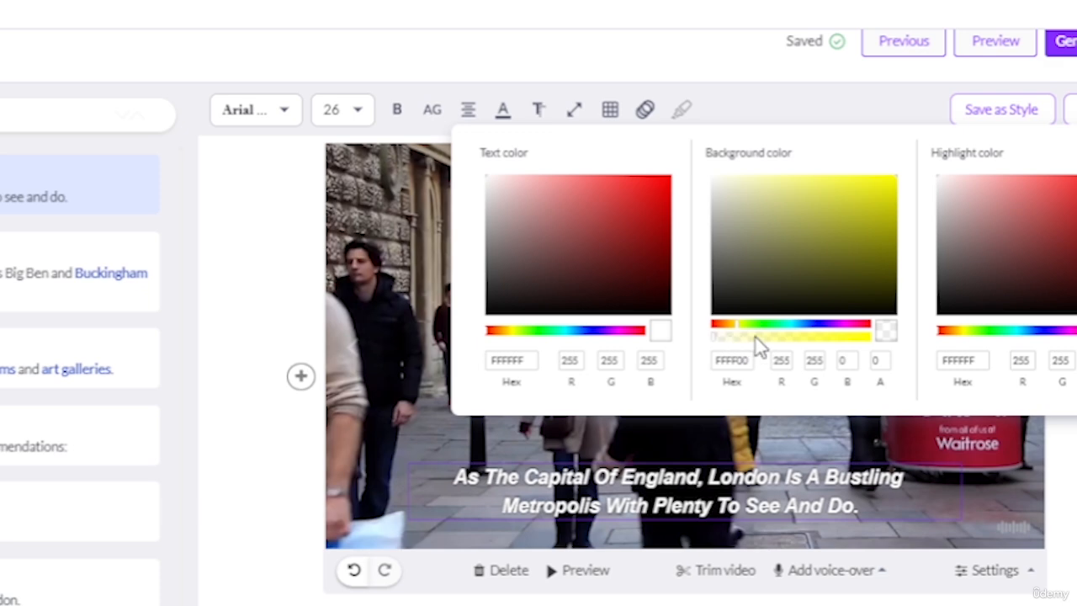
{"action": "left_click_drag", "start_coordinate": [771, 337], "coordinate": [876, 339]}
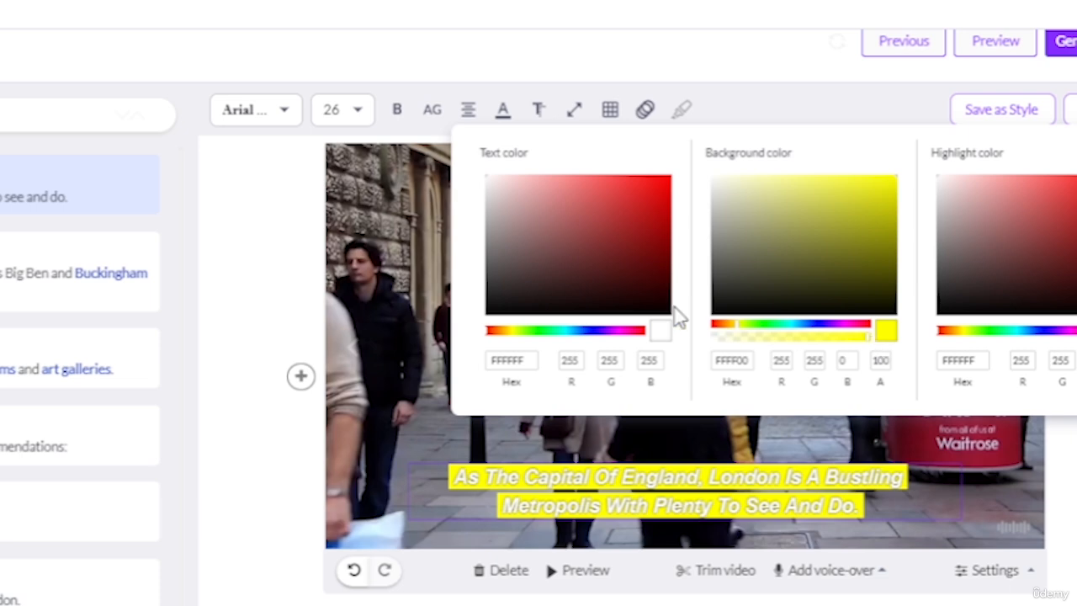
- Set the caption's text color to near-black 050404 and its highlight color to blue 0600FF
{"action": "left_click", "coordinate": [502, 310]}
{"action": "left_click", "coordinate": [489, 314]}
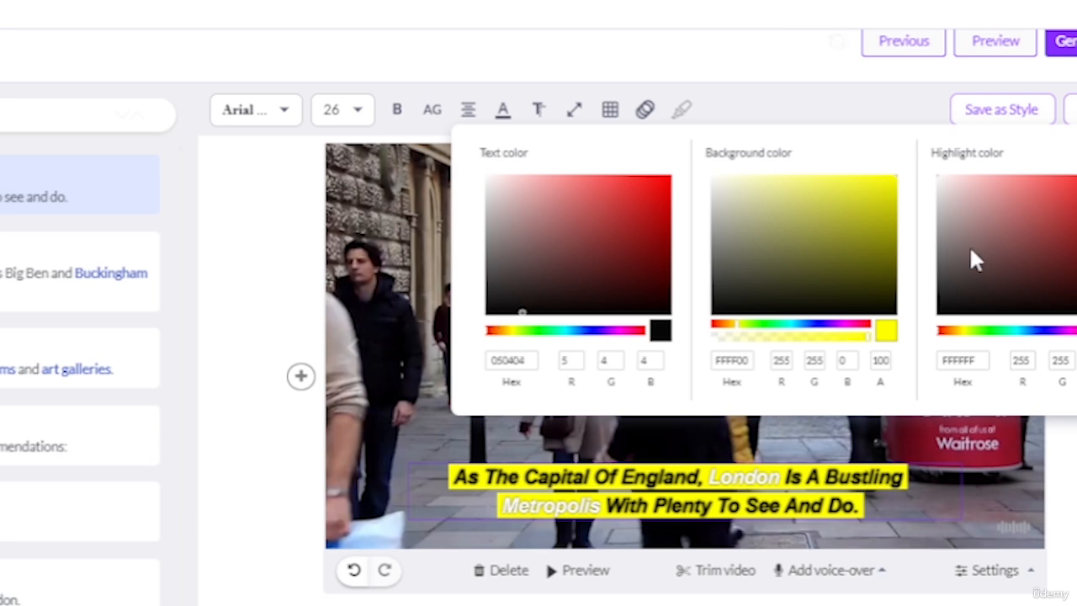
{"action": "left_click", "coordinate": [1044, 331]}
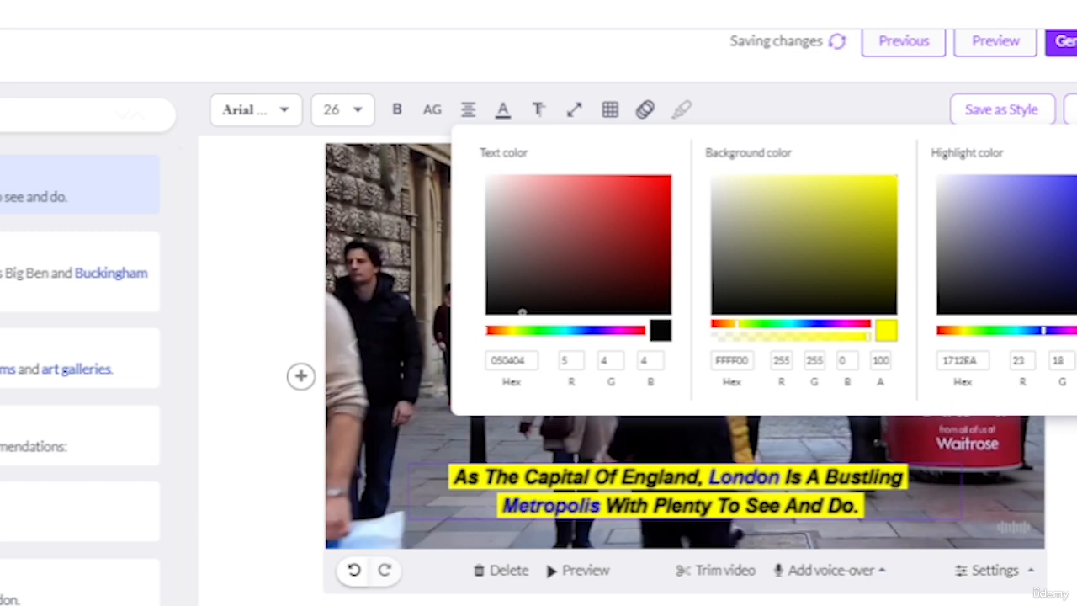
{"action": "left_click", "coordinate": [1076, 177]}
{"action": "left_click", "coordinate": [1076, 175]}
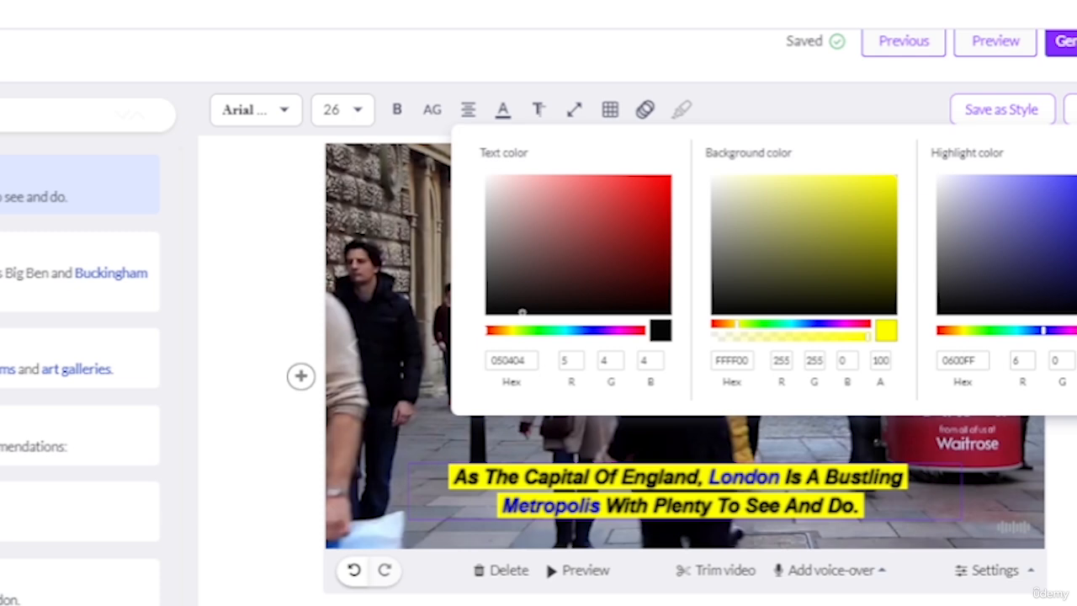
- Review the scene 1 caption's shadow and width options, and try centering it in the frame before restoring the bottom-center position
{"action": "left_click", "coordinate": [538, 115]}
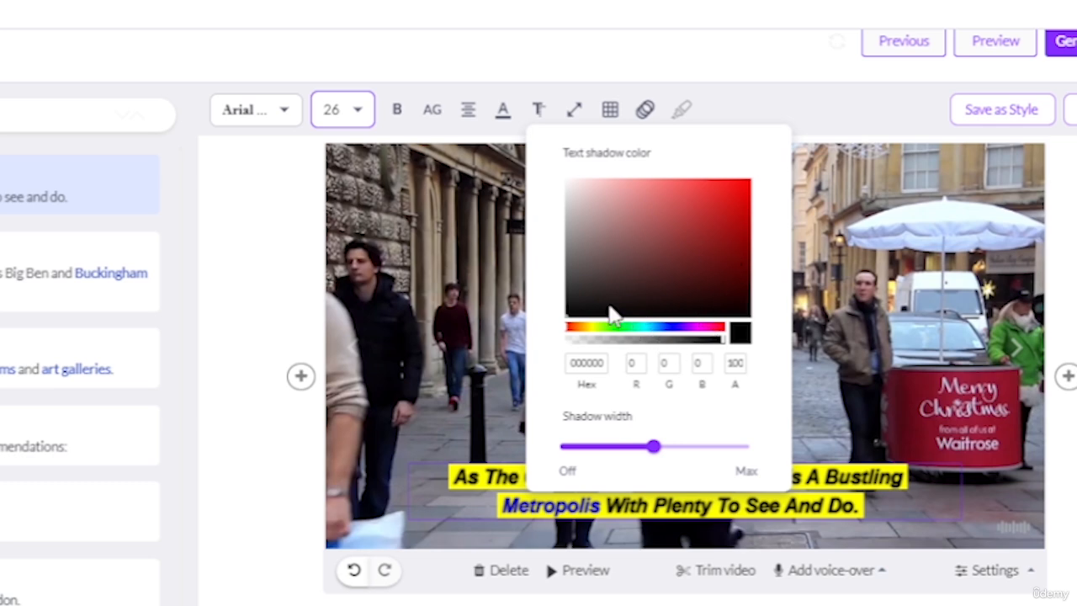
{"action": "left_click", "coordinate": [575, 113]}
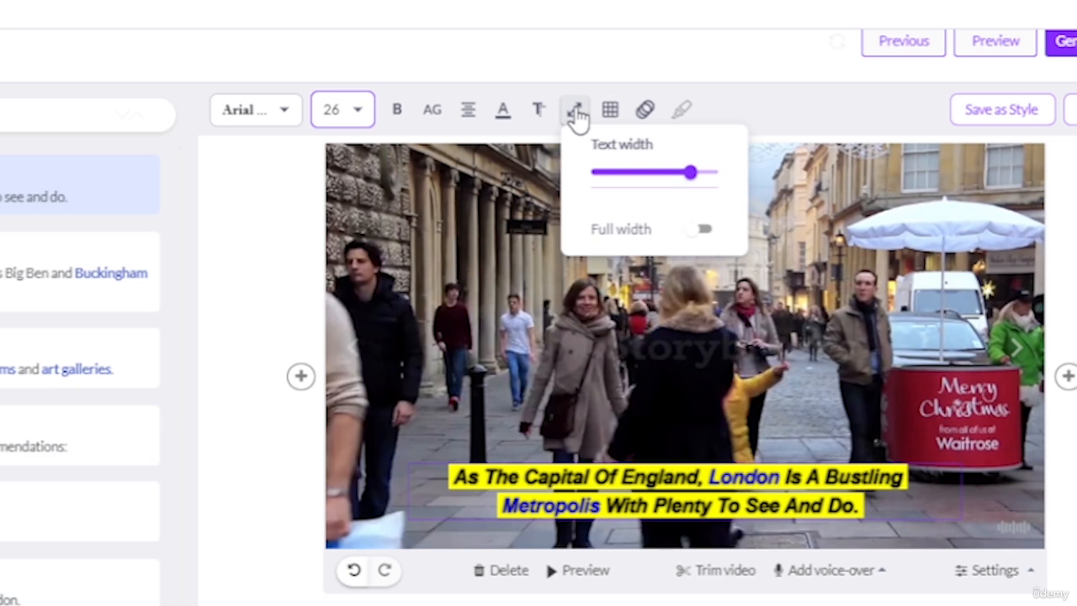
{"action": "left_click", "coordinate": [612, 112]}
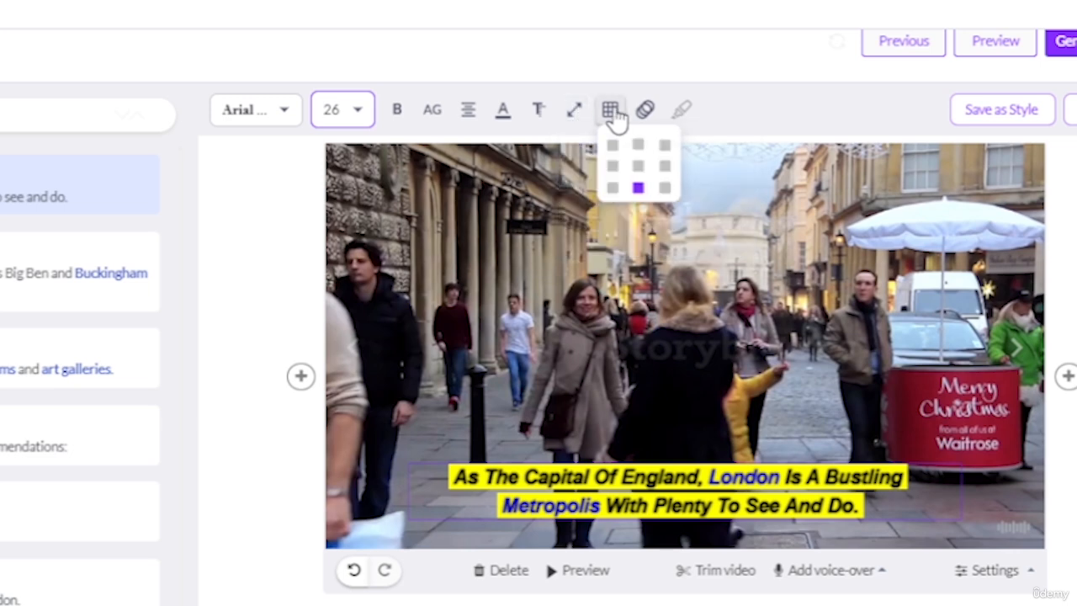
{"action": "left_click", "coordinate": [641, 169]}
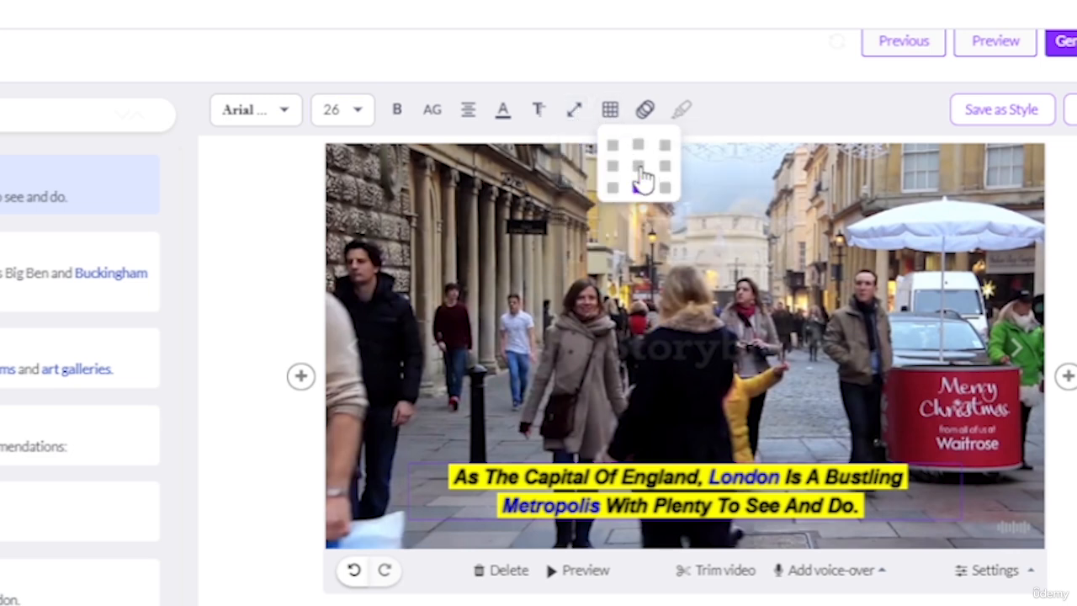
{"action": "left_click", "coordinate": [638, 169]}
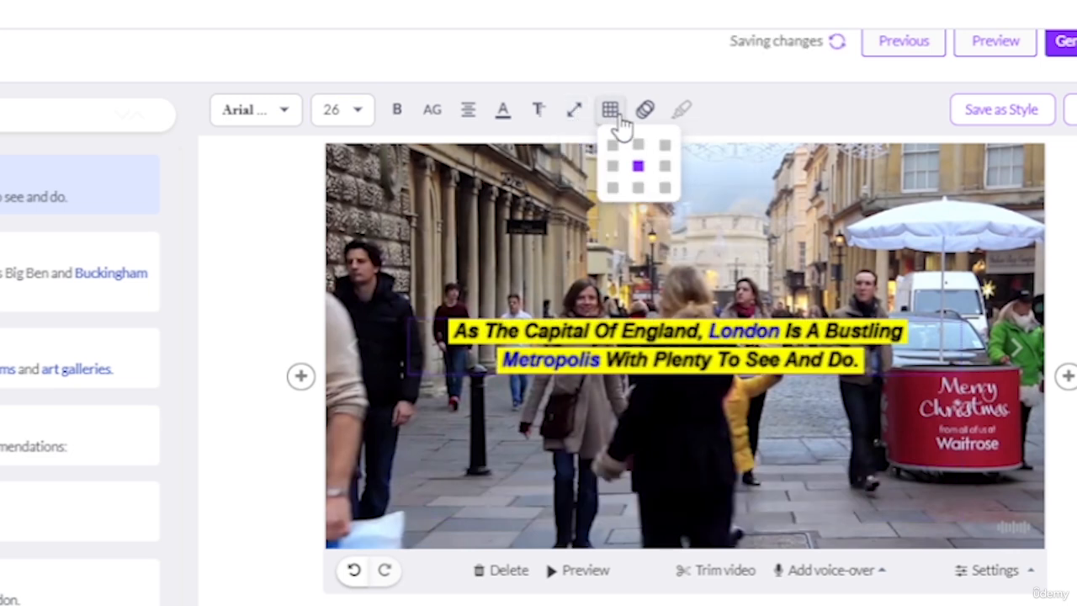
{"action": "left_click", "coordinate": [638, 189]}
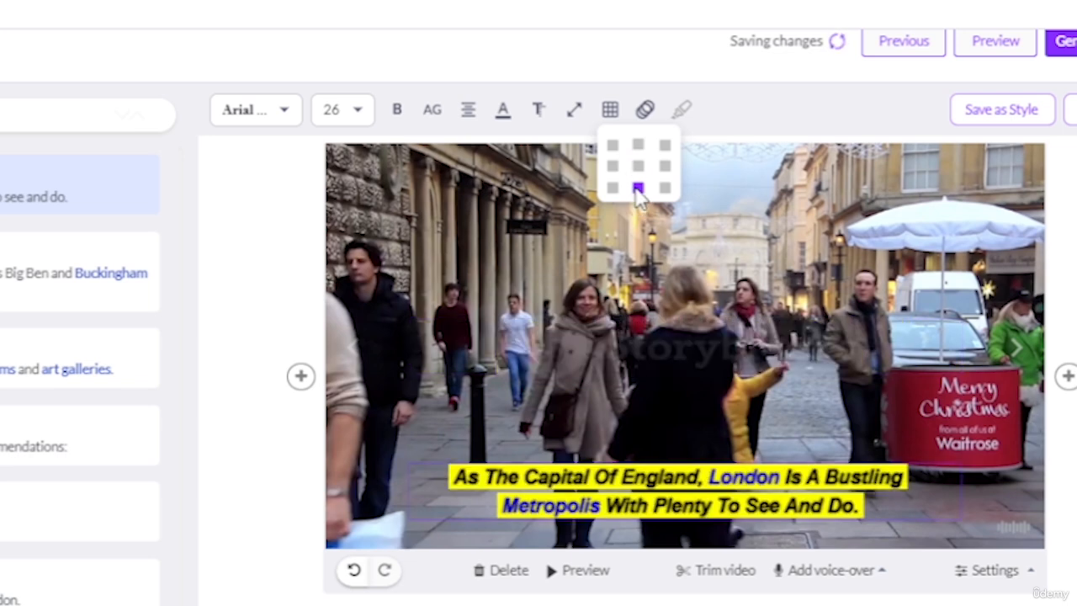
- Give the scene 1 caption a Typewriter entry animation with its speed near the fast end
{"action": "left_click", "coordinate": [645, 111]}
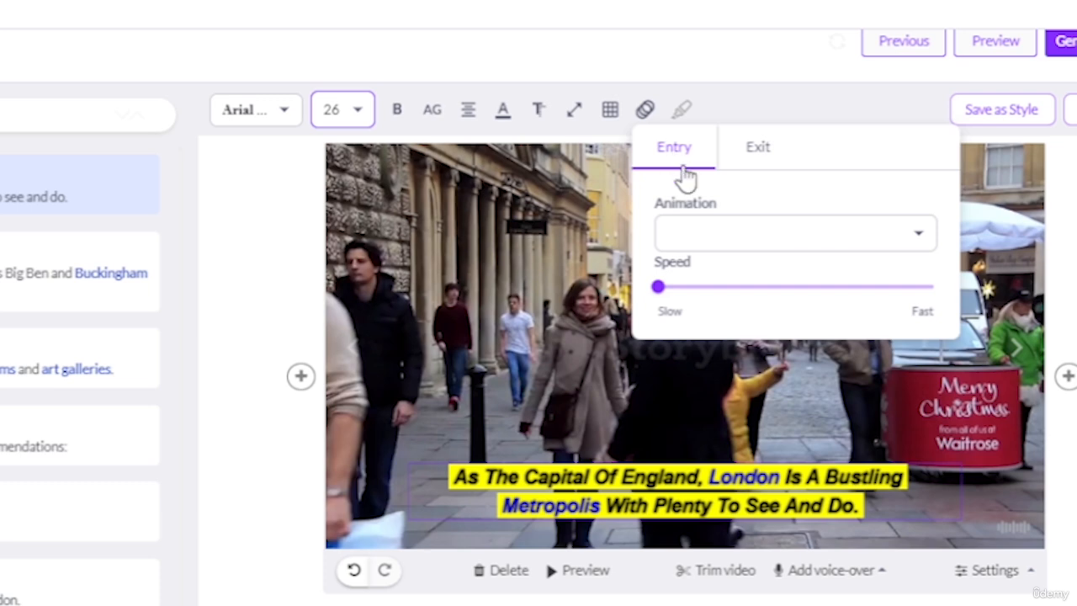
{"action": "left_click", "coordinate": [732, 235]}
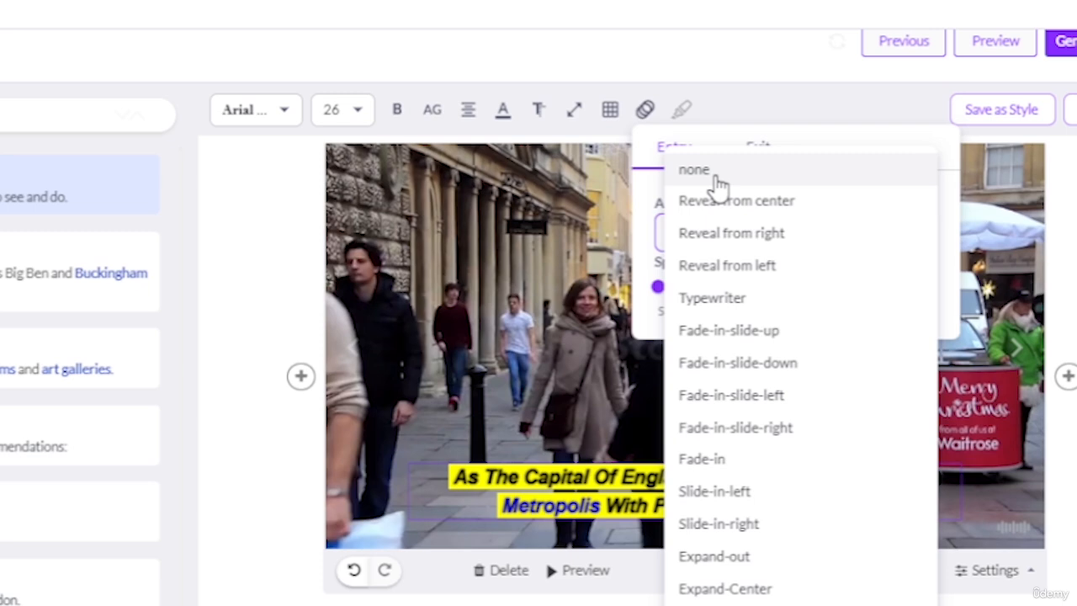
{"action": "left_click", "coordinate": [746, 313]}
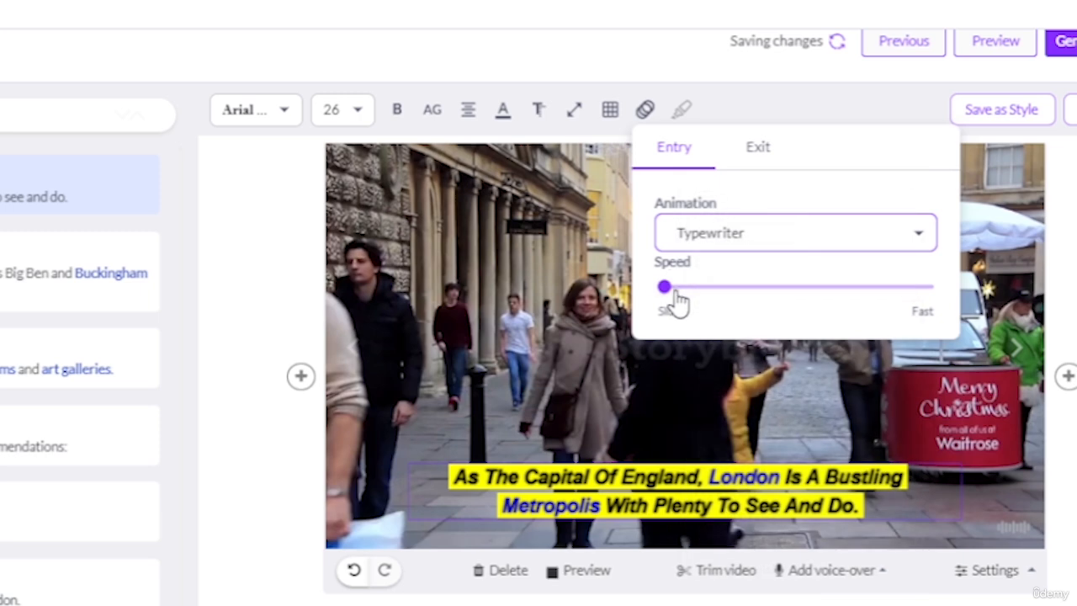
{"action": "left_click_drag", "start_coordinate": [677, 302], "coordinate": [922, 301]}
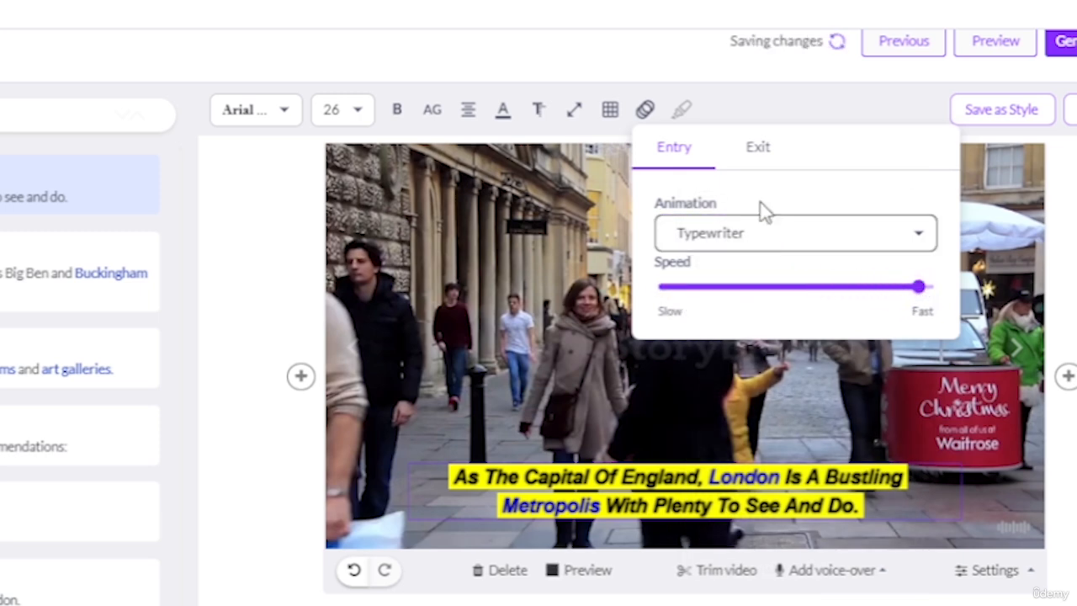
- Set the scene 1 caption's exit animation to none and close the animation settings
{"action": "left_click", "coordinate": [758, 149]}
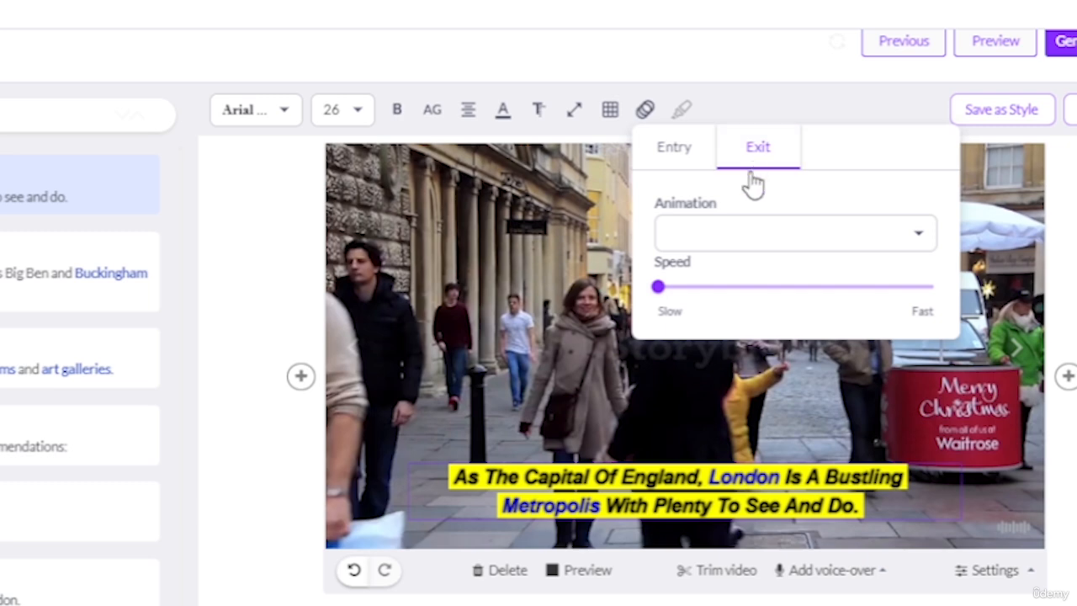
{"action": "left_click", "coordinate": [738, 246]}
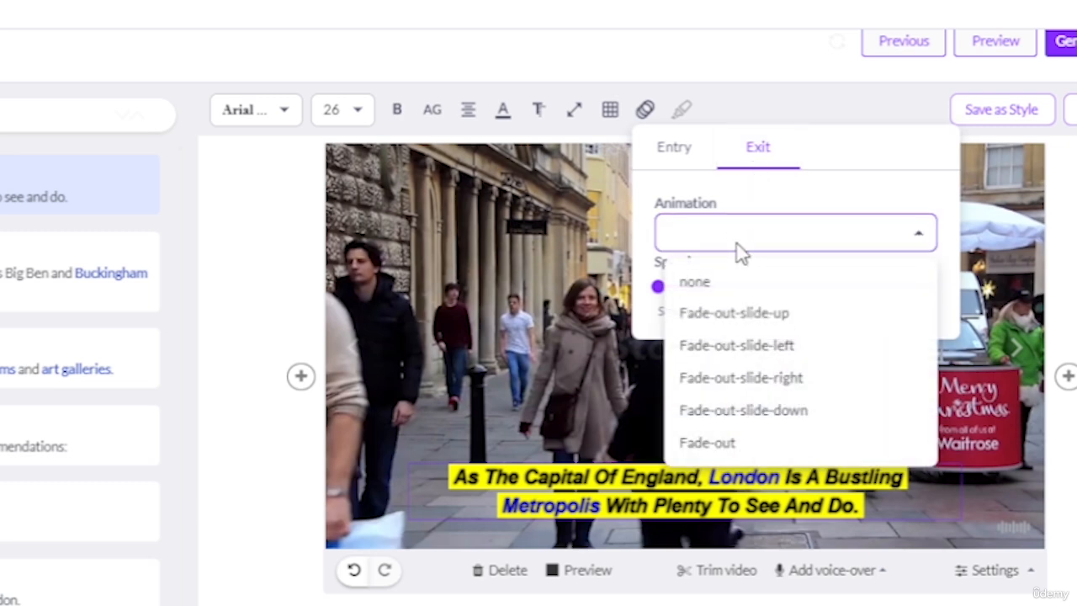
{"action": "left_click", "coordinate": [705, 274]}
{"action": "left_click", "coordinate": [667, 486]}
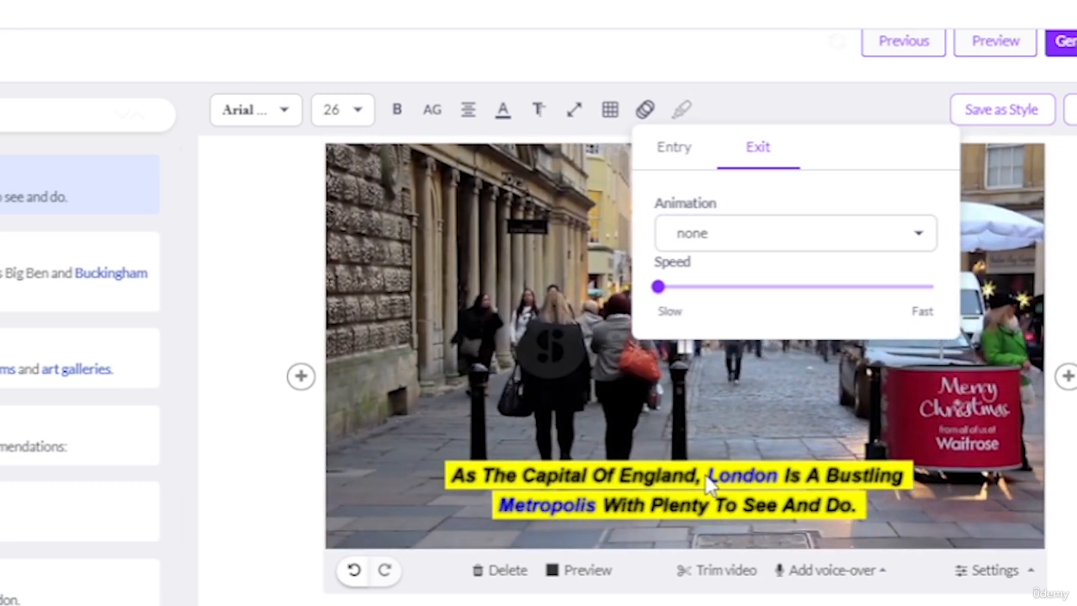
{"action": "left_click", "coordinate": [706, 474]}
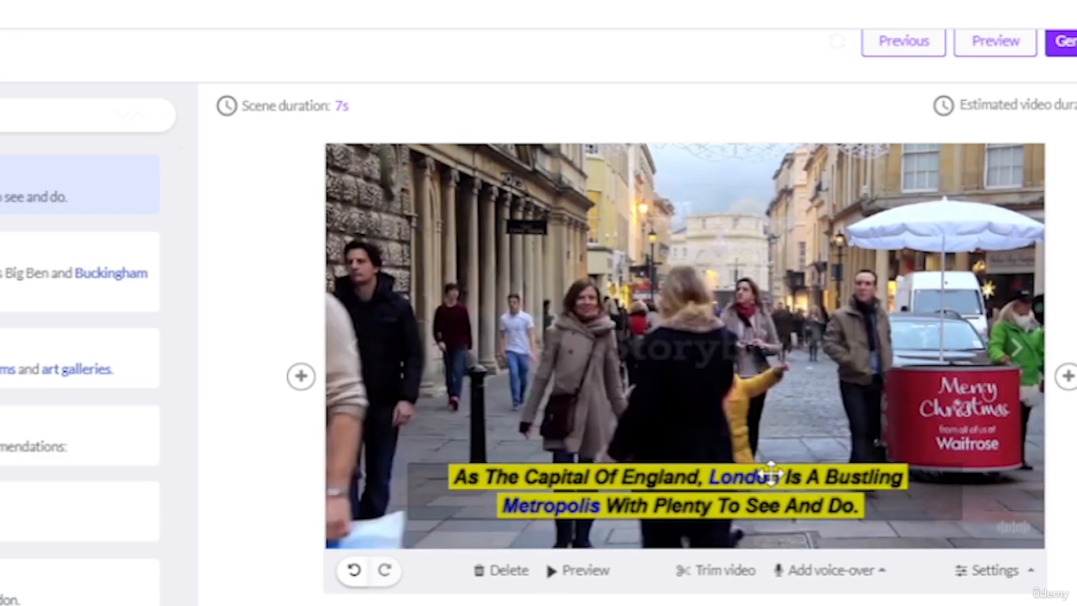
{"action": "left_click", "coordinate": [771, 477]}
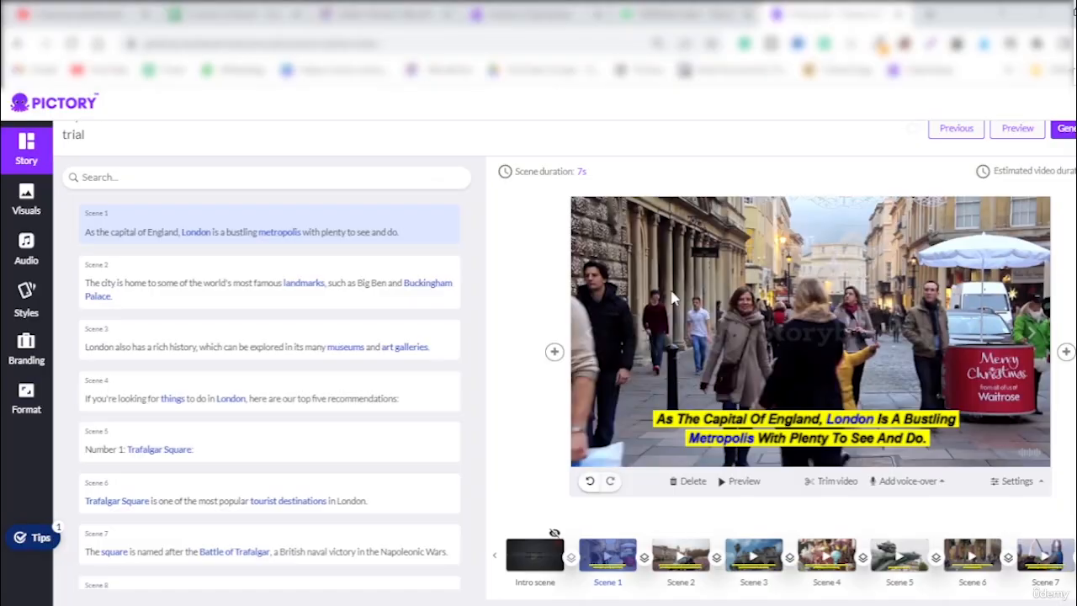
- Replace scene 1's background visual with the daytime high-rise skyline clip from the visual library
{"action": "left_click", "coordinate": [11, 217]}
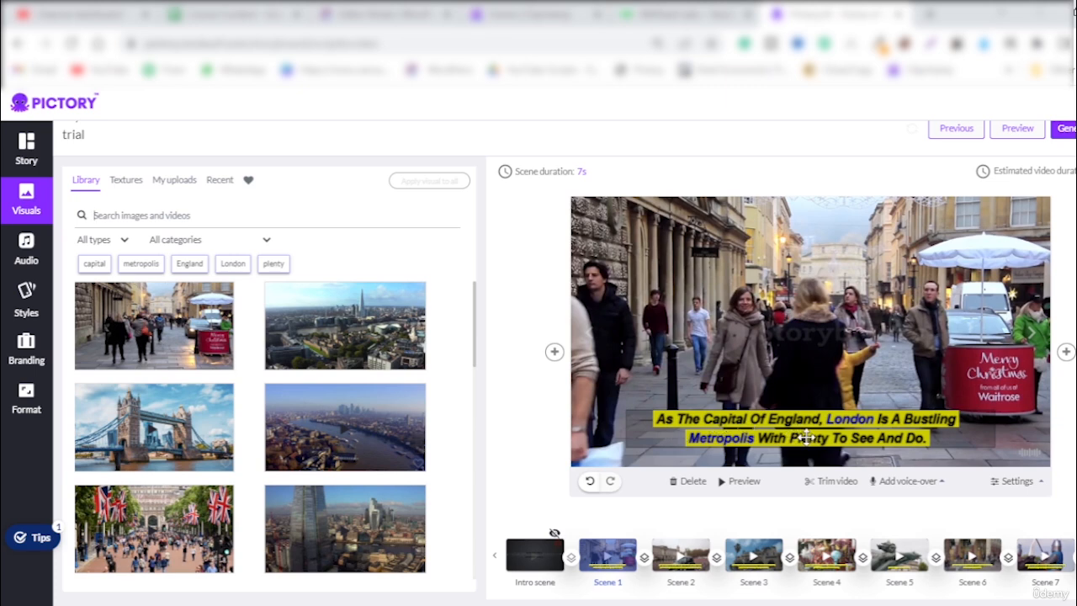
{"action": "scroll", "coordinate": [352, 349], "scroll_direction": "down", "scroll_amount": 1}
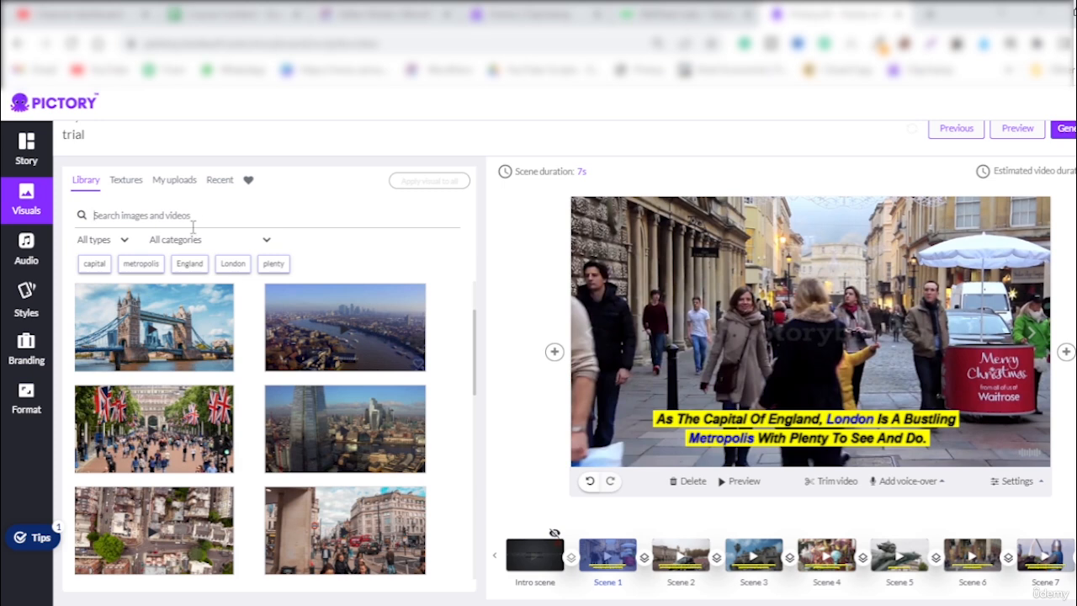
{"action": "scroll", "coordinate": [294, 454], "scroll_direction": "down", "scroll_amount": 2}
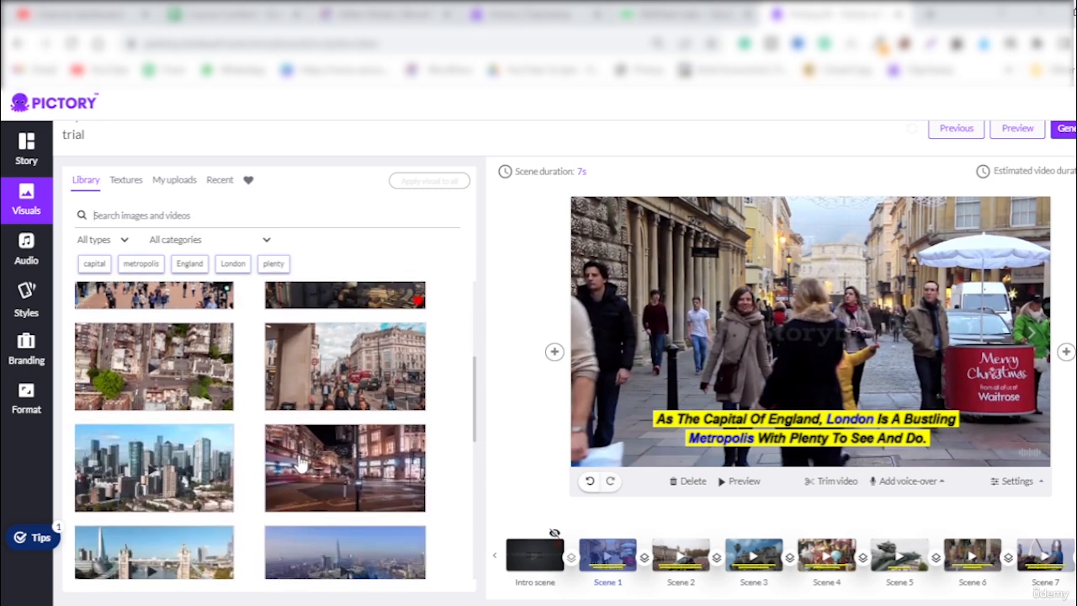
{"action": "scroll", "coordinate": [301, 459], "scroll_direction": "up", "scroll_amount": 1}
{"action": "scroll", "coordinate": [300, 461], "scroll_direction": "down", "scroll_amount": 2}
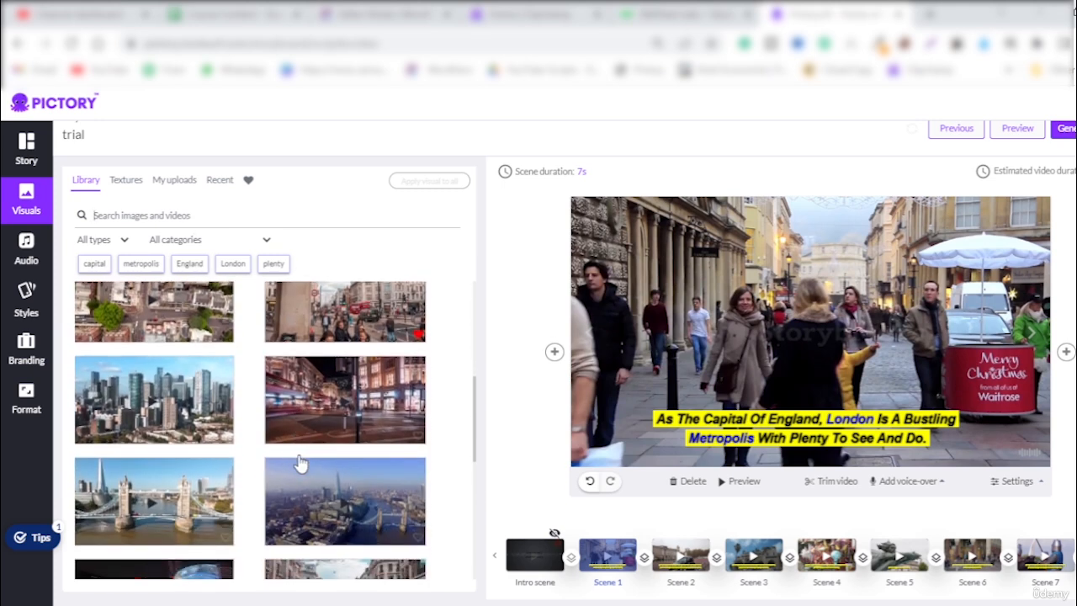
{"action": "left_click", "coordinate": [154, 427]}
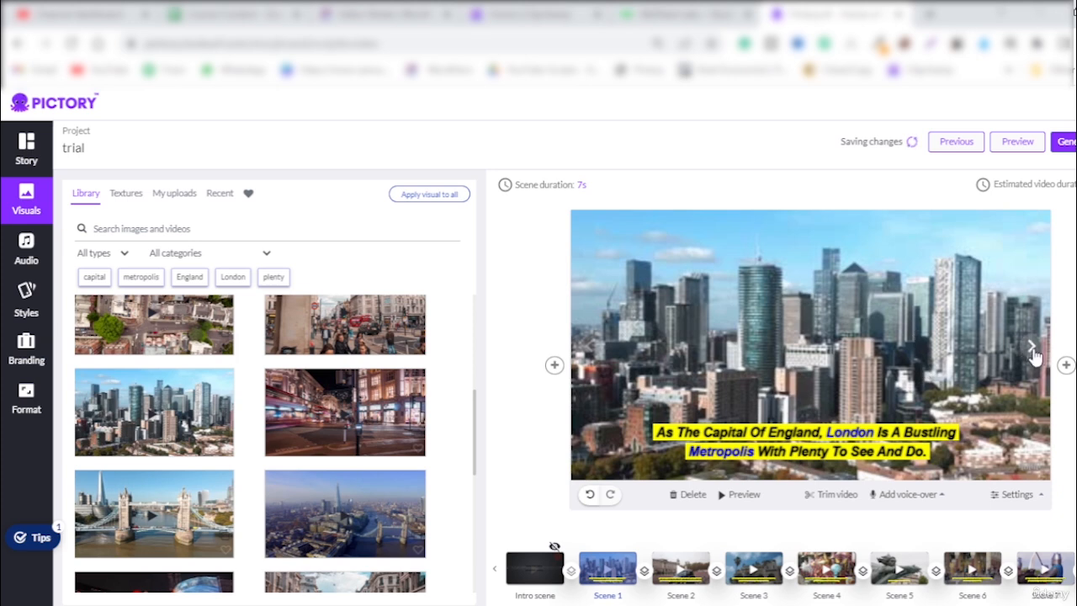
- Try a Wipe Right transition between scenes 1 and 2, and remove it again
{"action": "left_click", "coordinate": [1032, 347]}
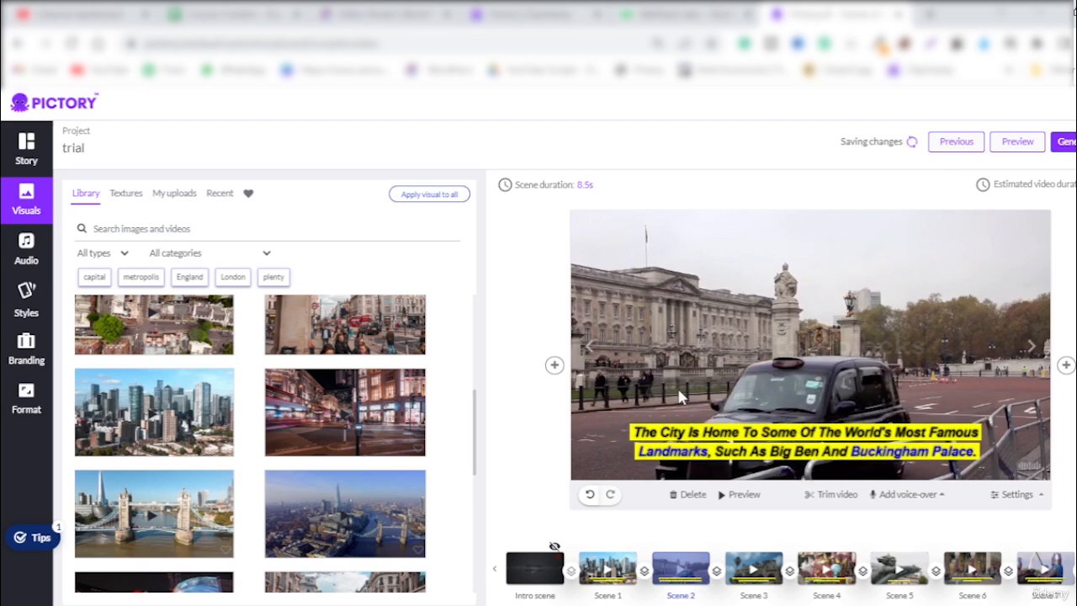
{"action": "left_click", "coordinate": [646, 573]}
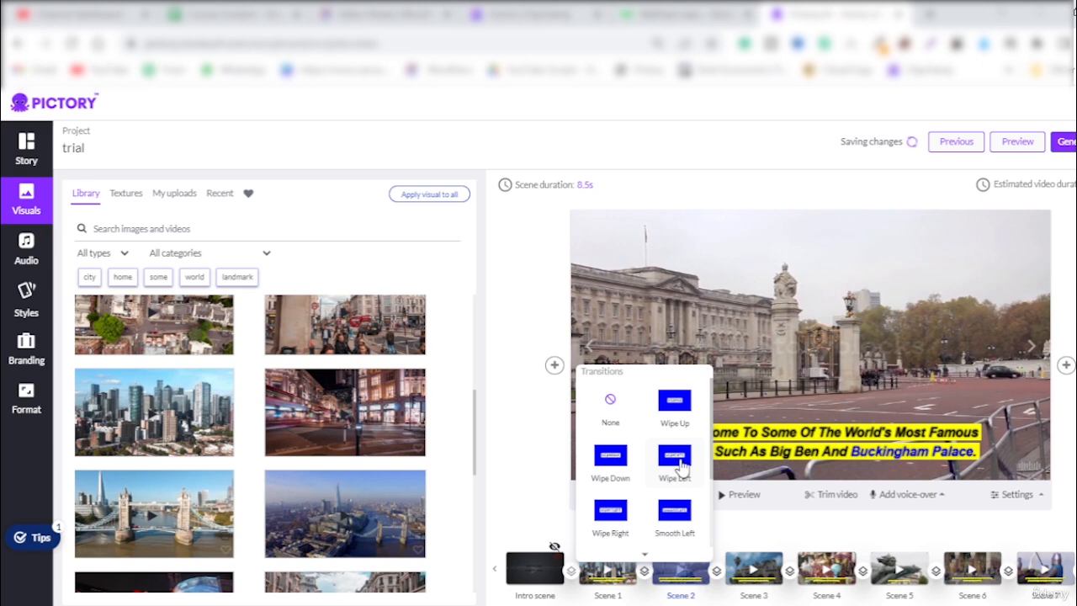
{"action": "left_click", "coordinate": [612, 510]}
{"action": "mouse_move", "coordinate": [645, 573]}
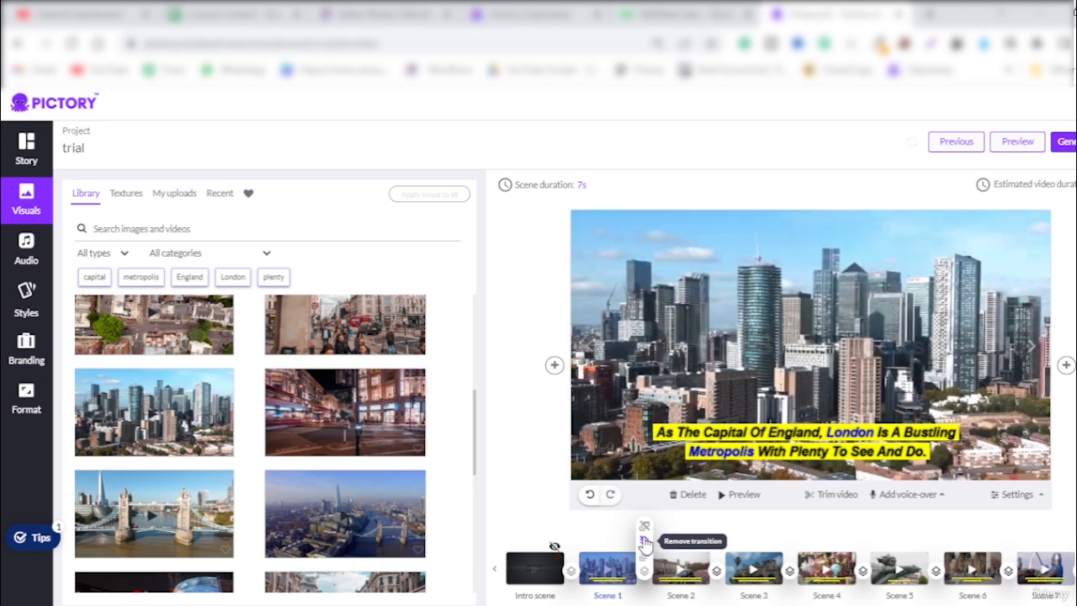
{"action": "left_click", "coordinate": [645, 541]}
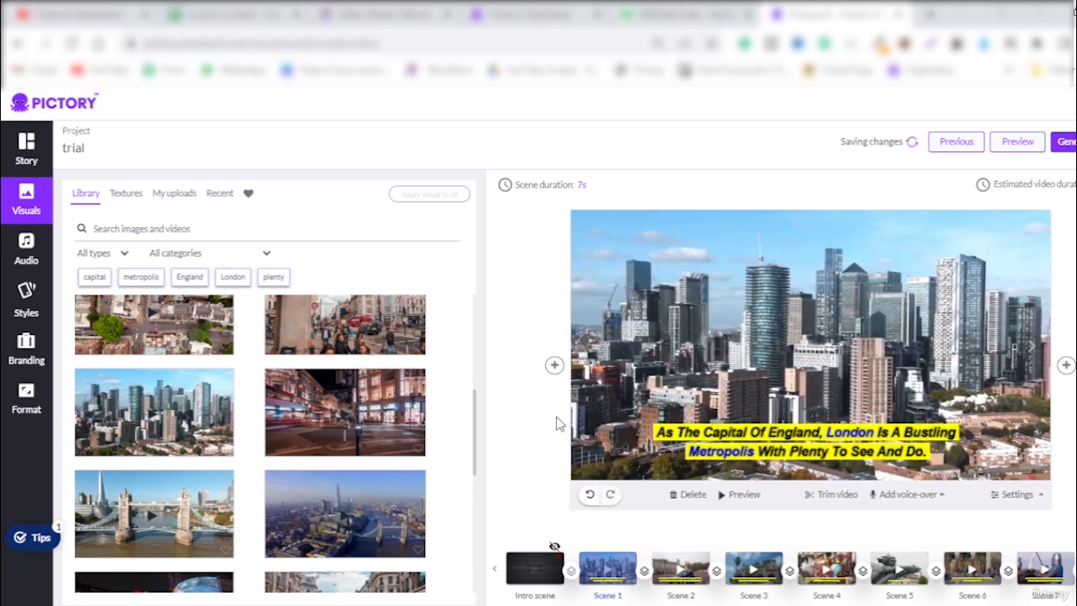
- Search the visual library for London and use a sunset river clip for scene 2 and a city skyline for scene 4
{"action": "left_click", "coordinate": [1030, 348]}
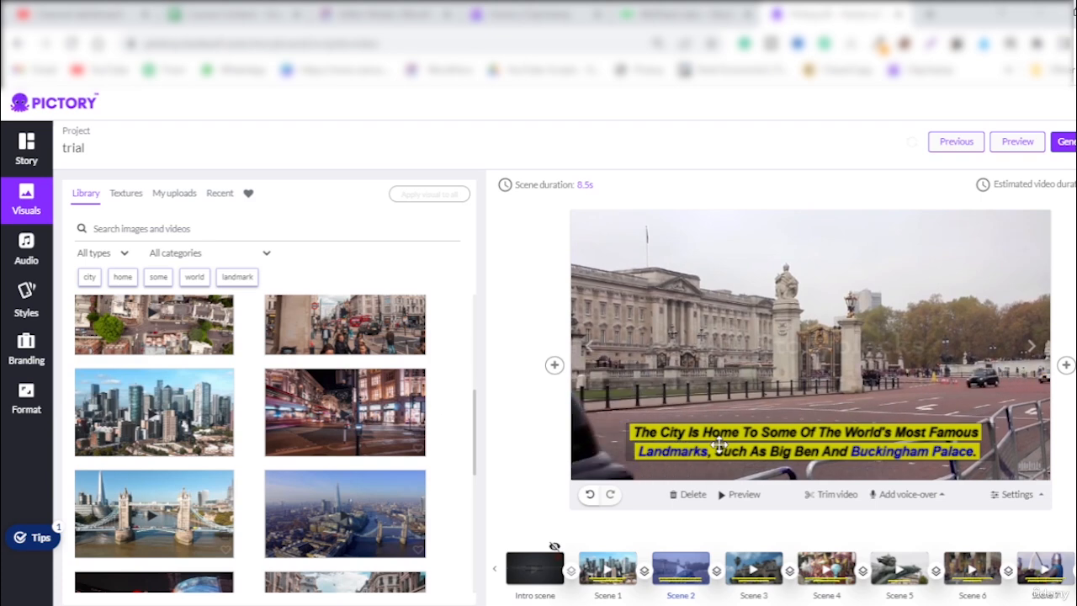
{"action": "scroll", "coordinate": [348, 449], "scroll_direction": "down", "scroll_amount": 3}
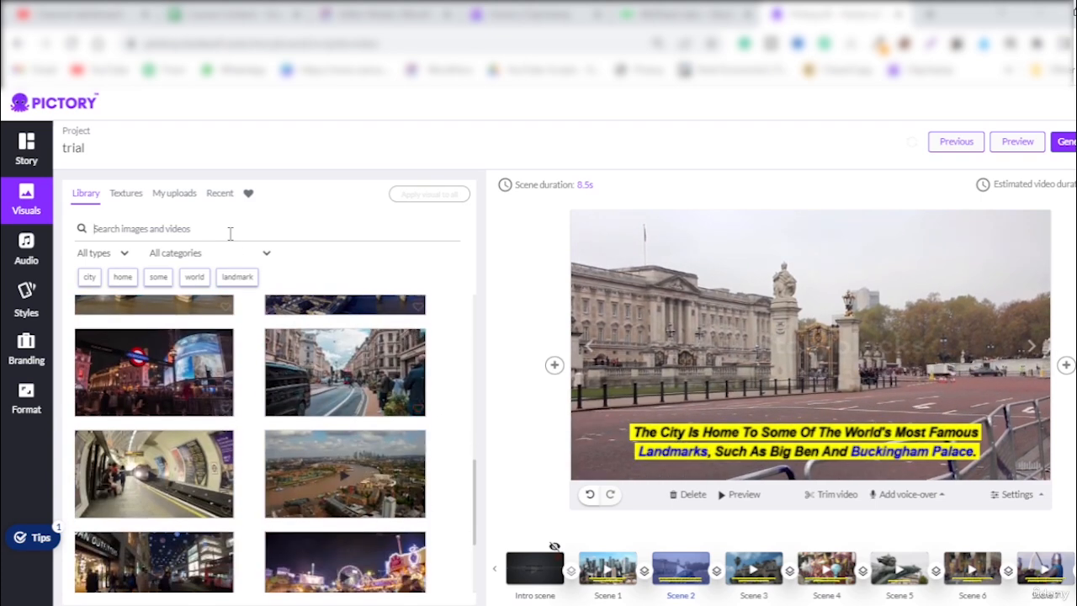
{"action": "left_click", "coordinate": [230, 233]}
{"action": "type", "text": "London"}
{"action": "key", "text": "Return"}
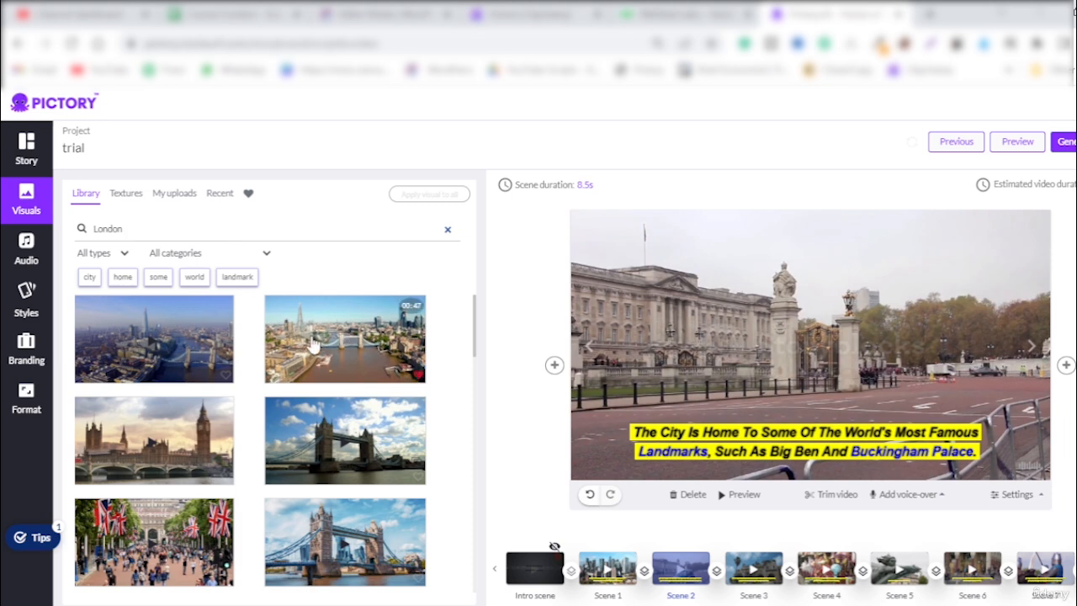
{"action": "scroll", "coordinate": [311, 450], "scroll_direction": "down", "scroll_amount": 10}
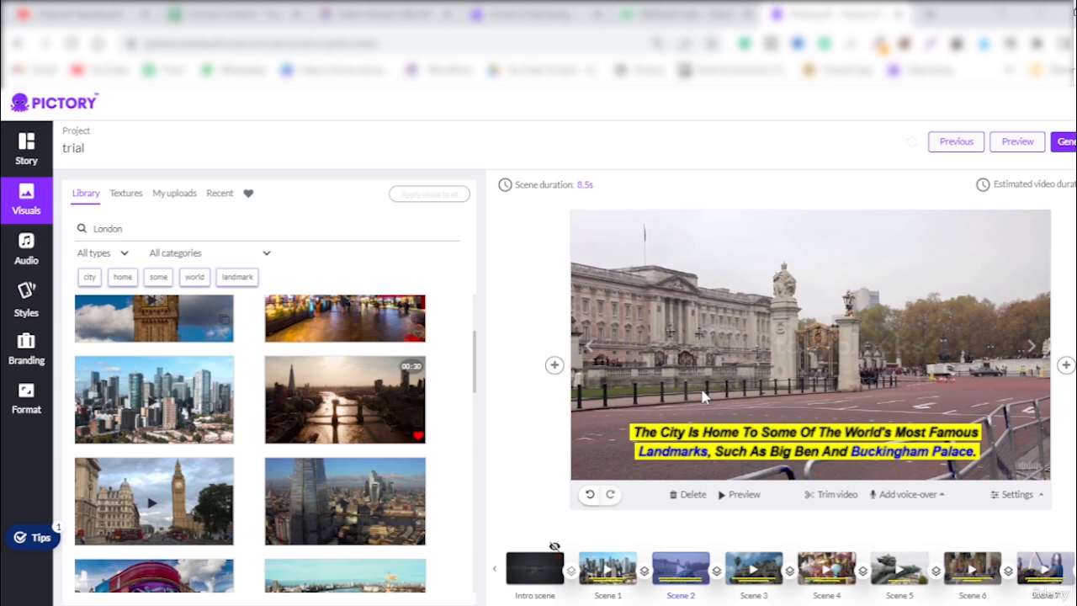
{"action": "left_click_drag", "start_coordinate": [703, 397], "coordinate": [727, 357]}
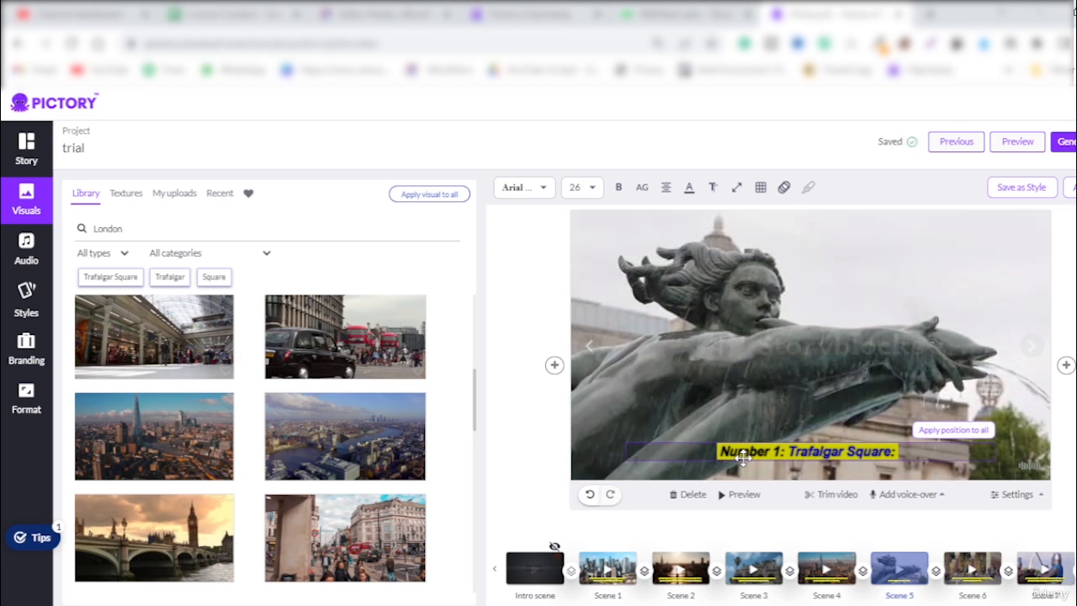
- Split scene 5 of the story just before "Trafalgar Square:" so that "Number 1:" is a separate scene
{"action": "left_click", "coordinate": [26, 156]}
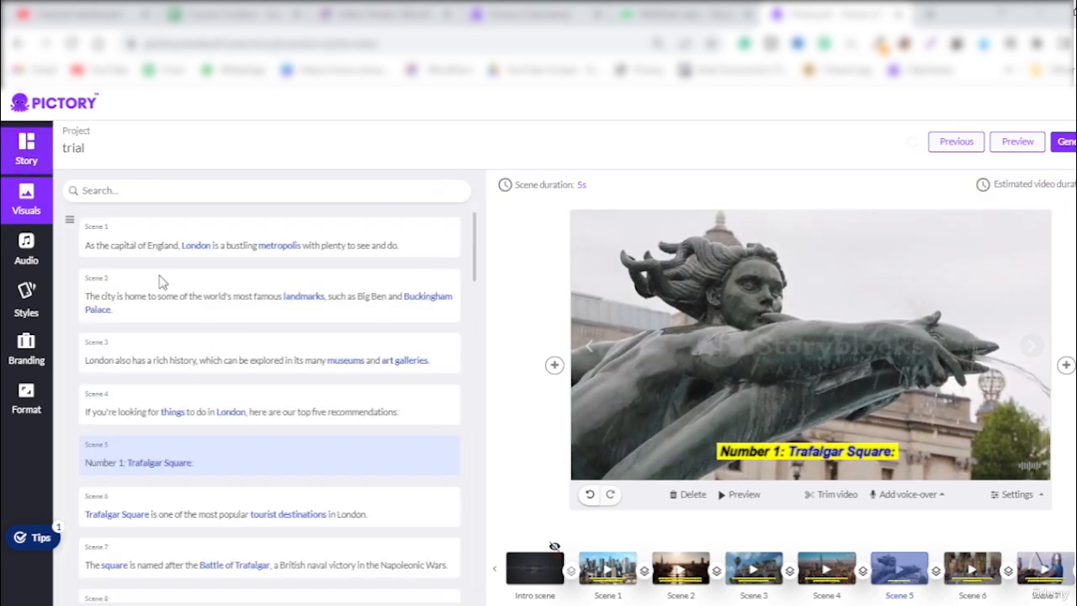
{"action": "scroll", "coordinate": [235, 396], "scroll_direction": "down", "scroll_amount": 2}
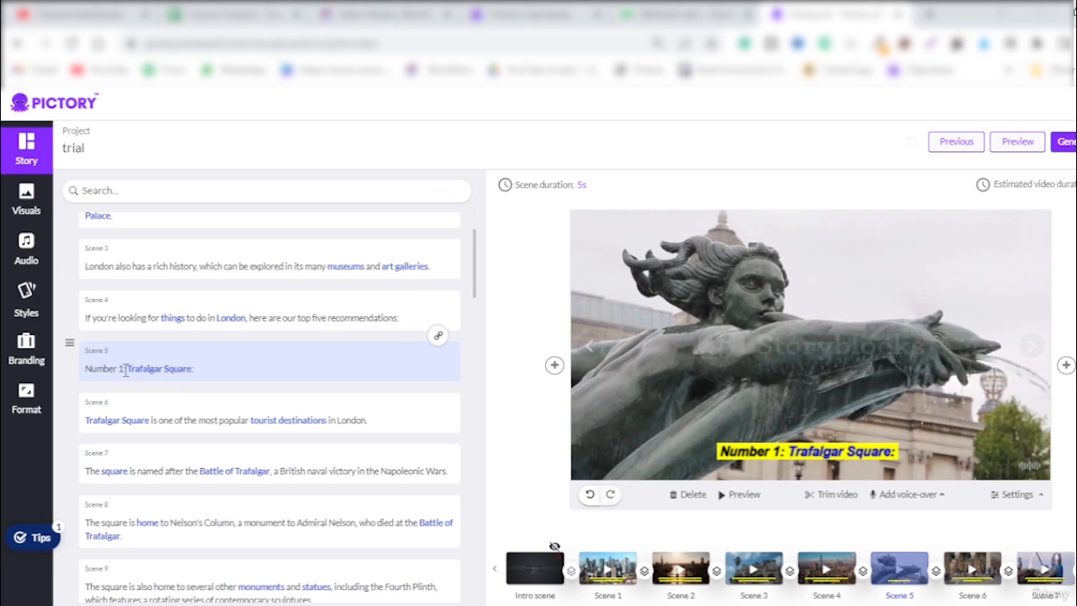
{"action": "left_click", "coordinate": [126, 371]}
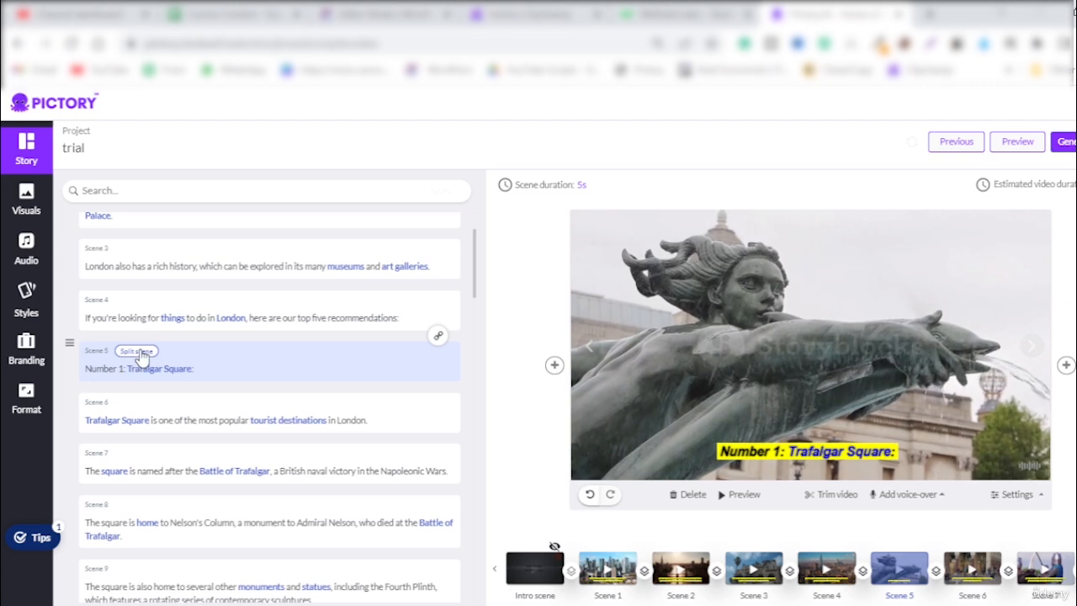
{"action": "left_click", "coordinate": [137, 351]}
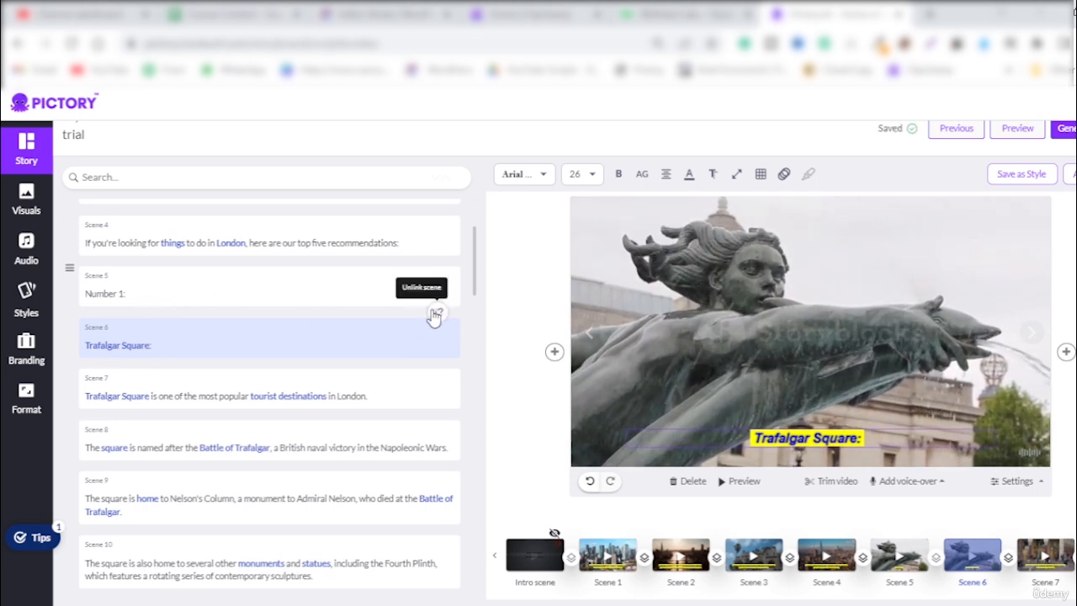
- Replace scene 5's visual with the blue glowing-ring number 1 clip from the favourites and hide the scene's text
{"action": "left_click", "coordinate": [164, 296]}
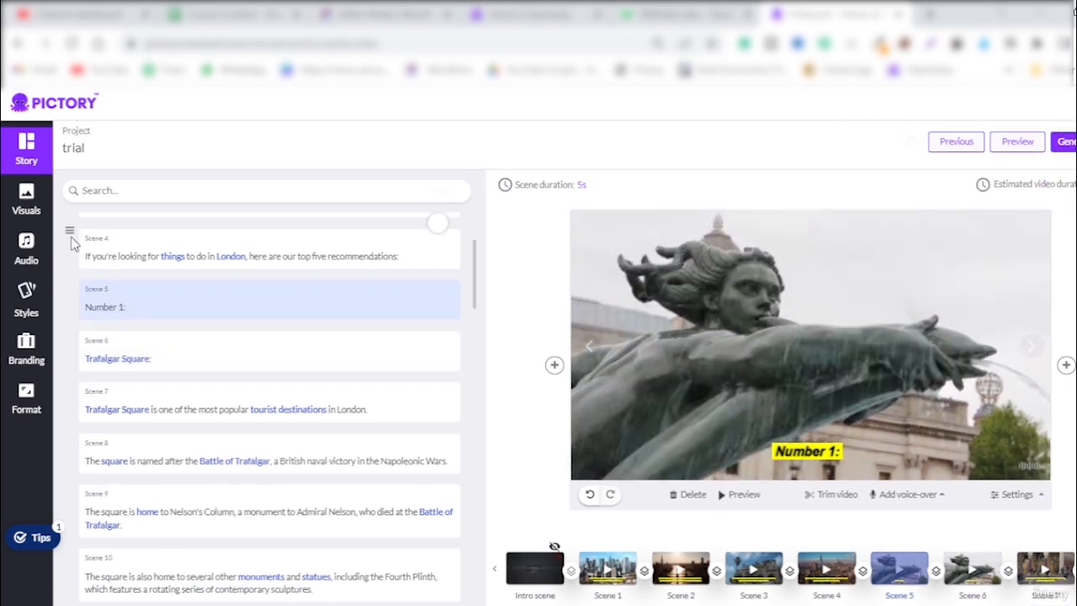
{"action": "left_click", "coordinate": [27, 208]}
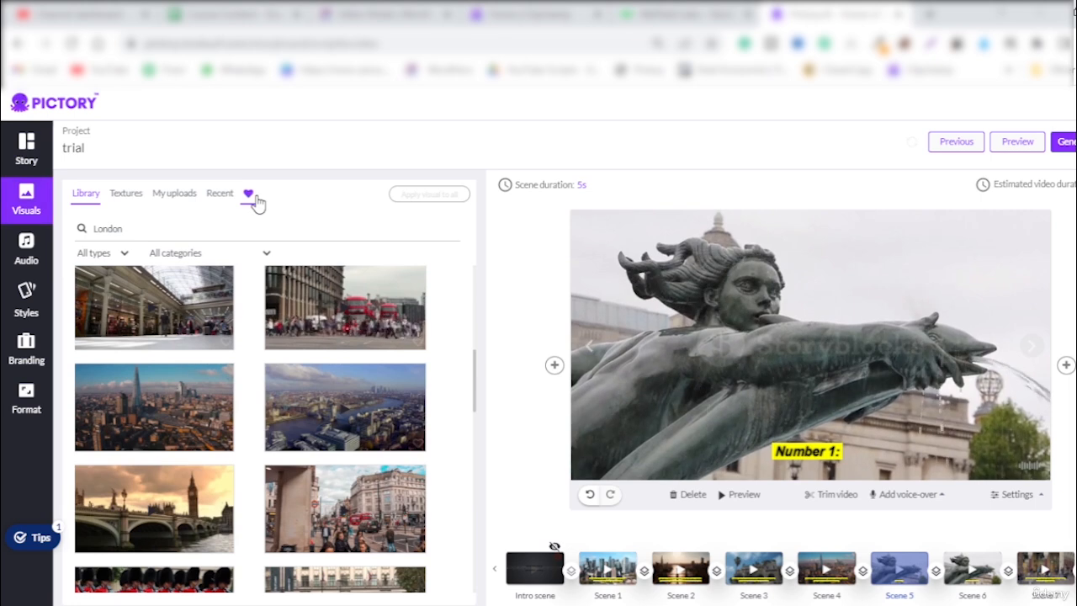
{"action": "left_click", "coordinate": [255, 200]}
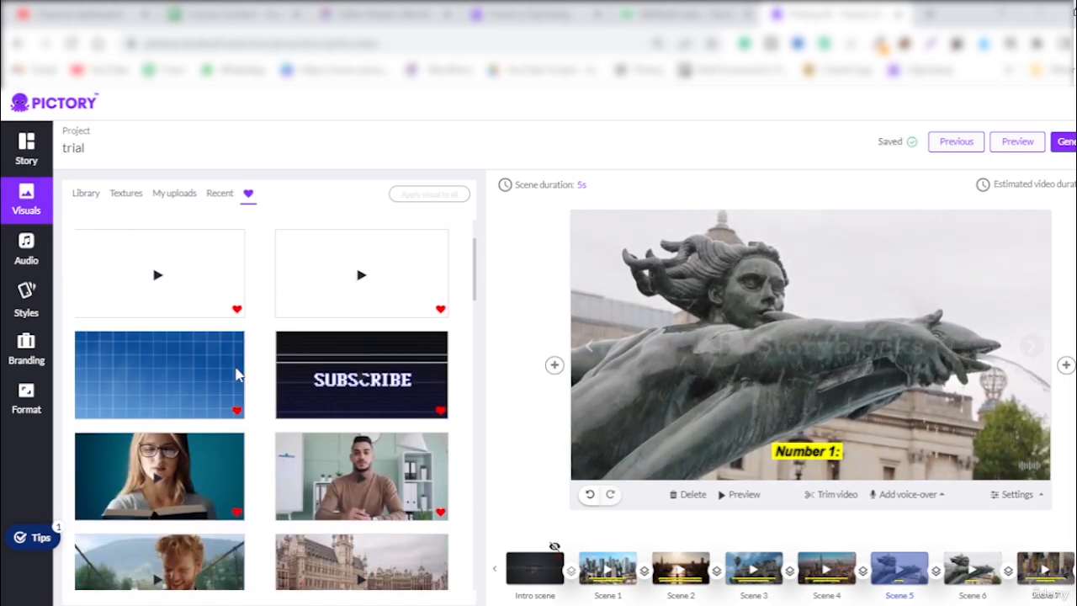
{"action": "scroll", "coordinate": [236, 375], "scroll_direction": "down", "scroll_amount": 1}
{"action": "scroll", "coordinate": [237, 375], "scroll_direction": "down", "scroll_amount": 5}
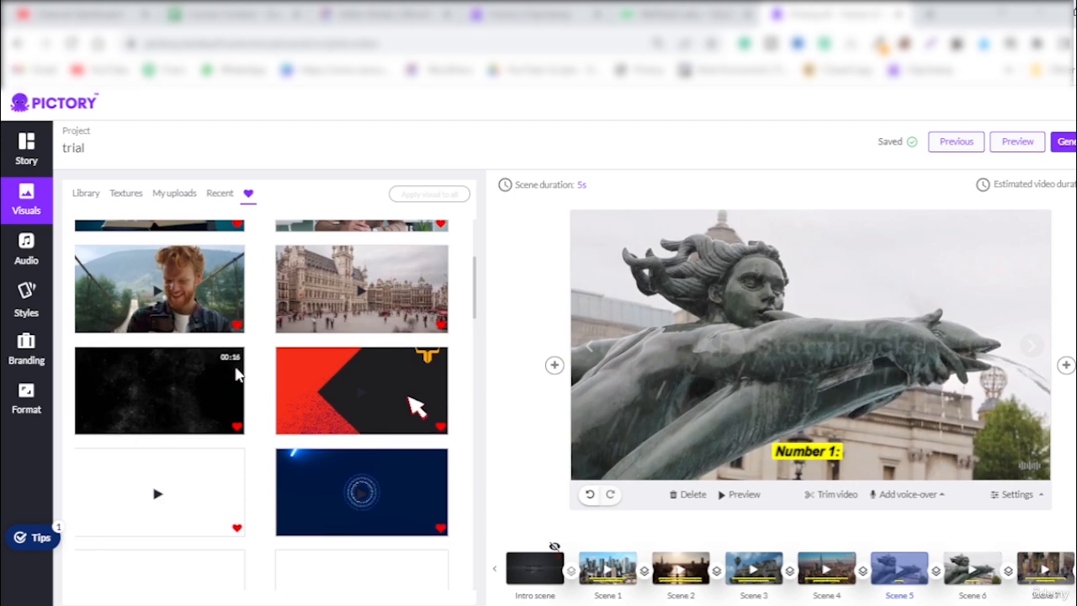
{"action": "scroll", "coordinate": [238, 377], "scroll_direction": "down", "scroll_amount": 3}
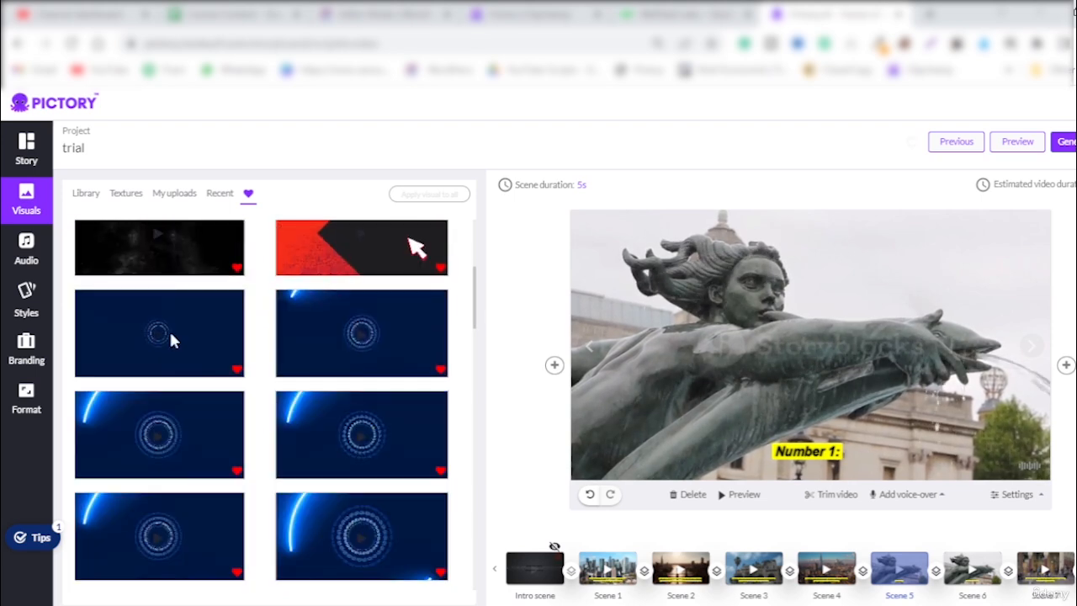
{"action": "mouse_move", "coordinate": [170, 334]}
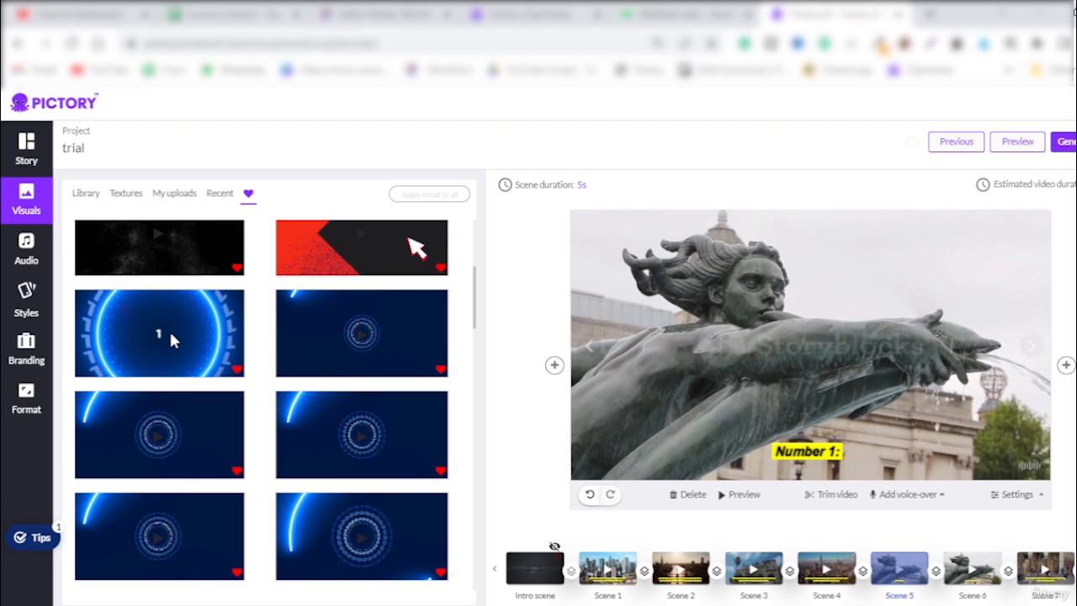
{"action": "left_click", "coordinate": [171, 337]}
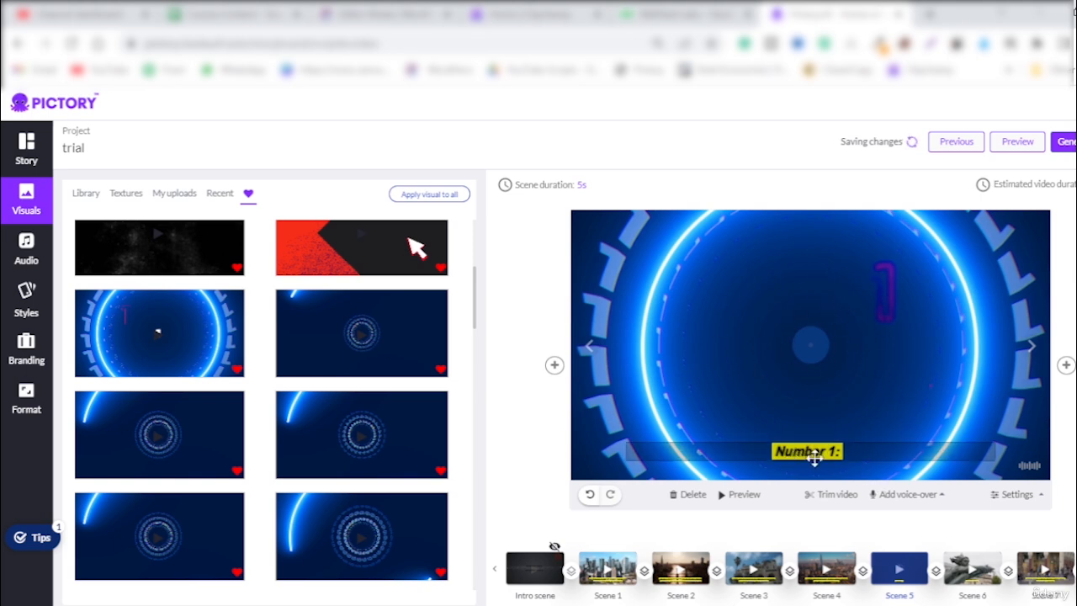
{"action": "left_click", "coordinate": [1015, 494]}
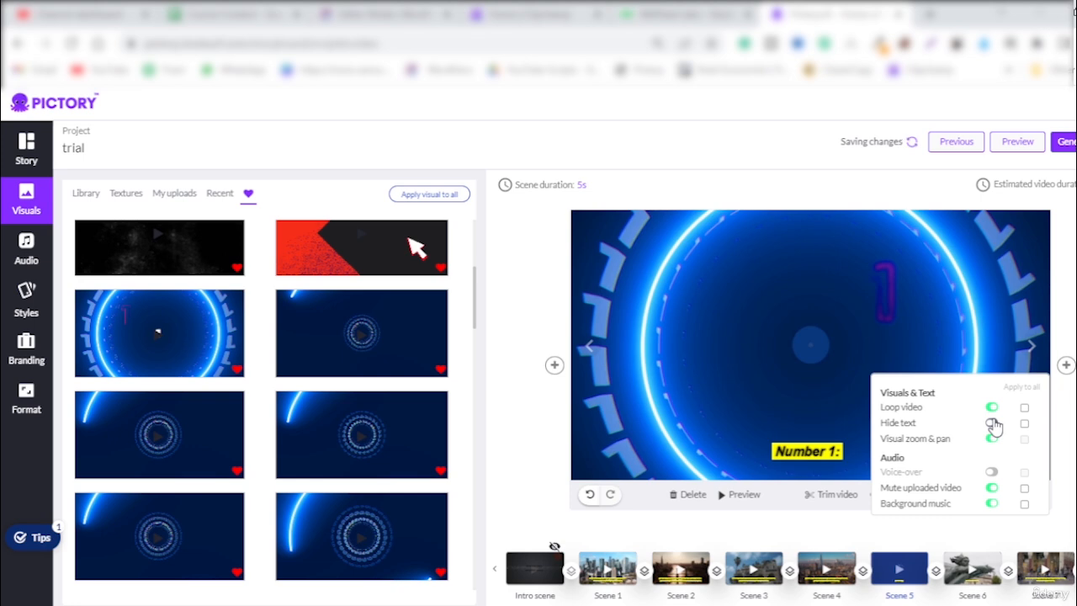
{"action": "left_click", "coordinate": [993, 424]}
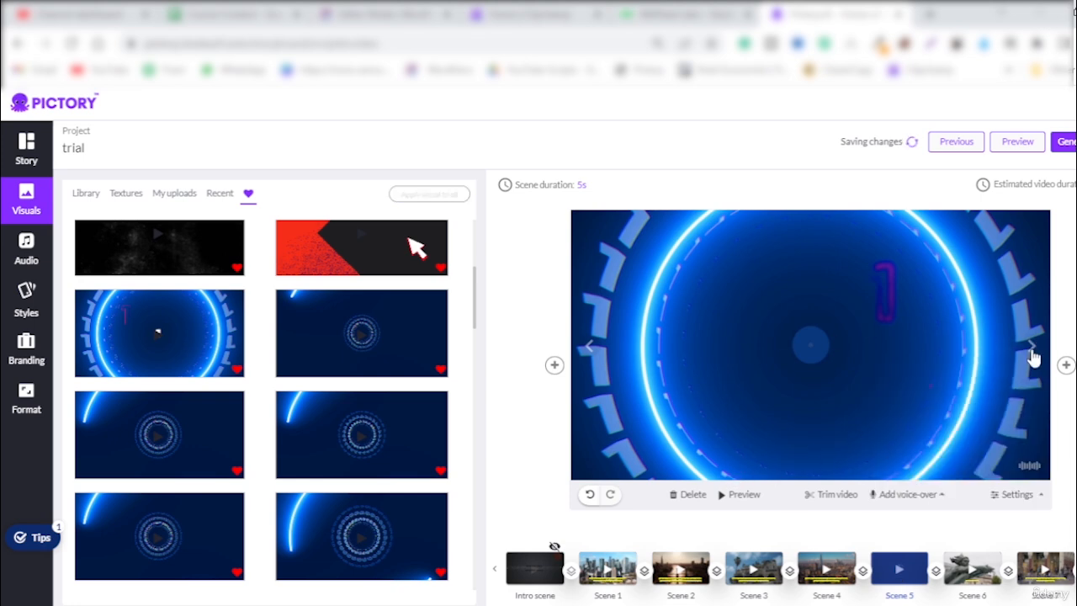
- Set the font size of scene 6's "Trafalgar Square:" caption to 42
{"action": "left_click", "coordinate": [1034, 358]}
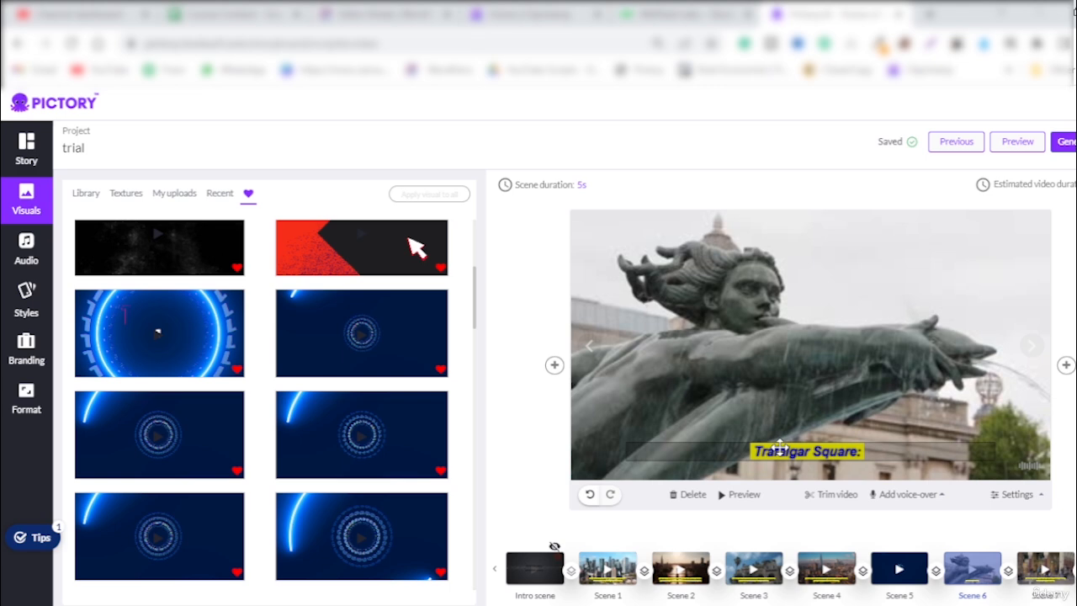
{"action": "left_click", "coordinate": [779, 447]}
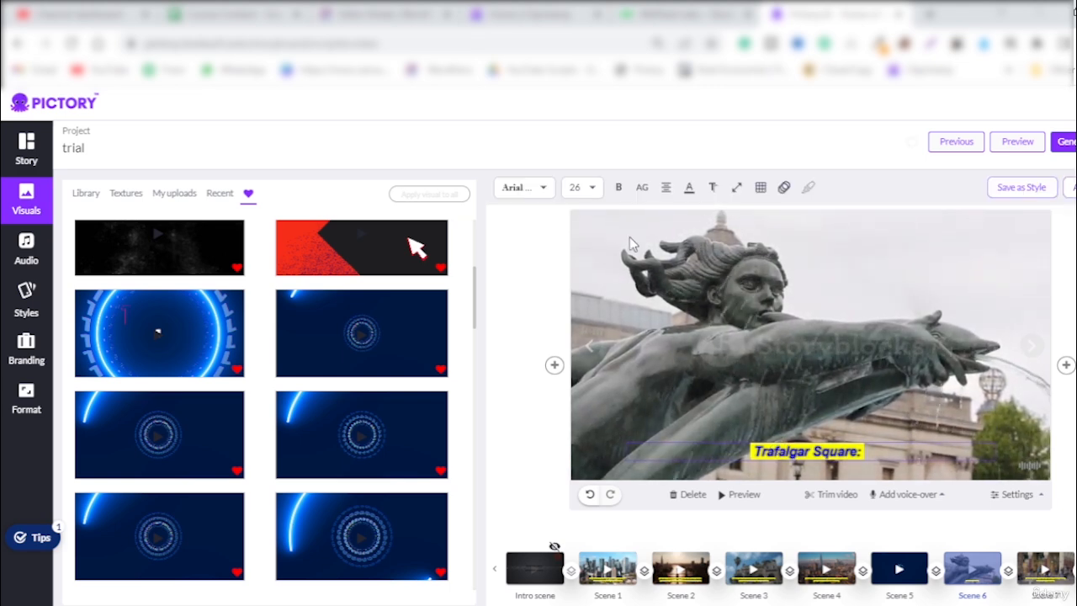
{"action": "left_click", "coordinate": [583, 187]}
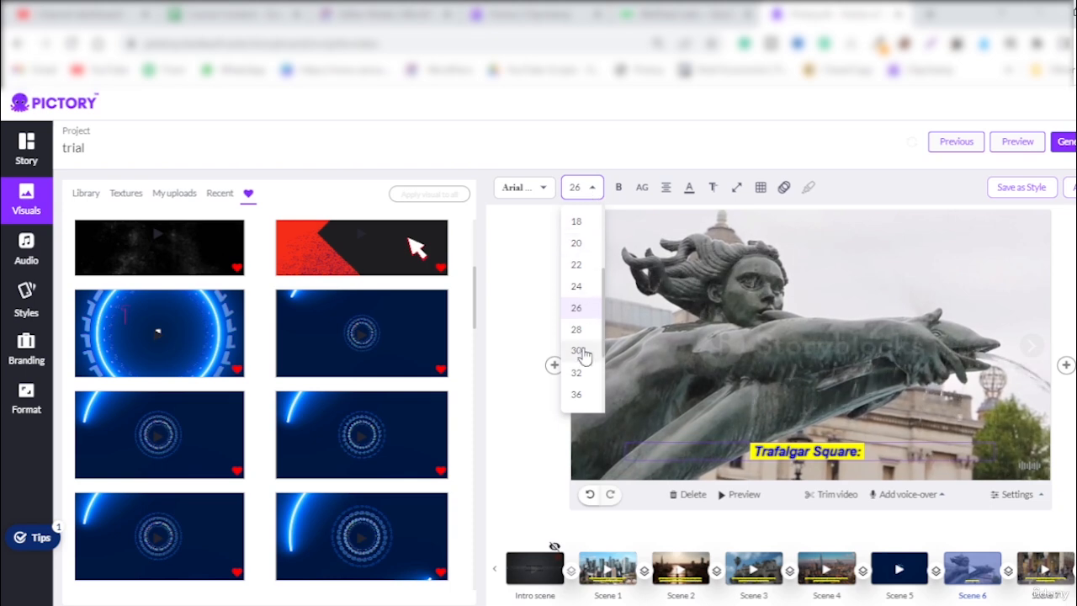
{"action": "scroll", "coordinate": [579, 392], "scroll_direction": "down", "scroll_amount": 2}
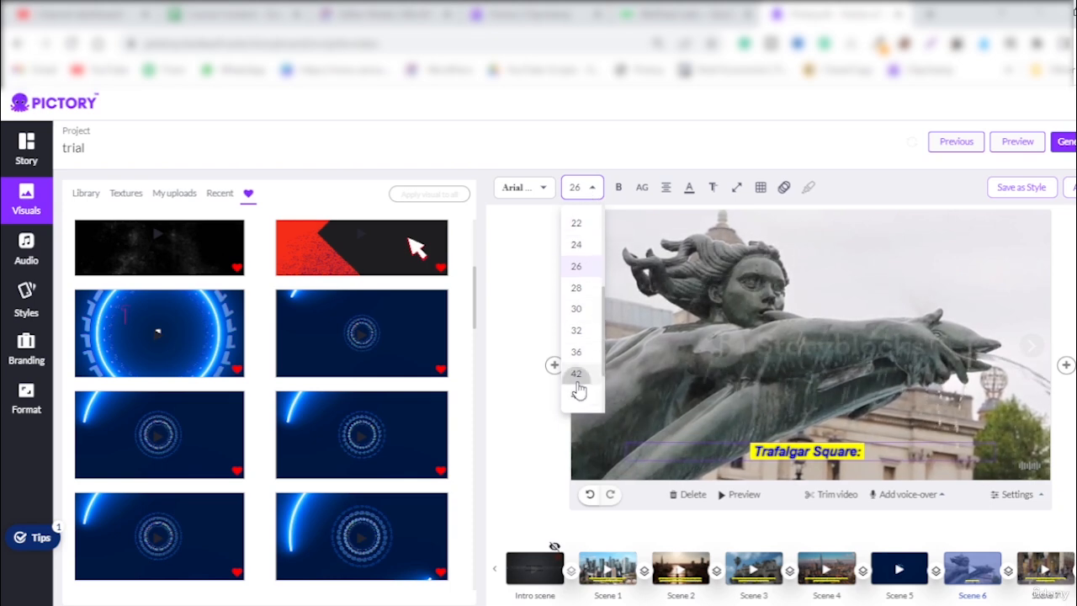
{"action": "left_click", "coordinate": [577, 379]}
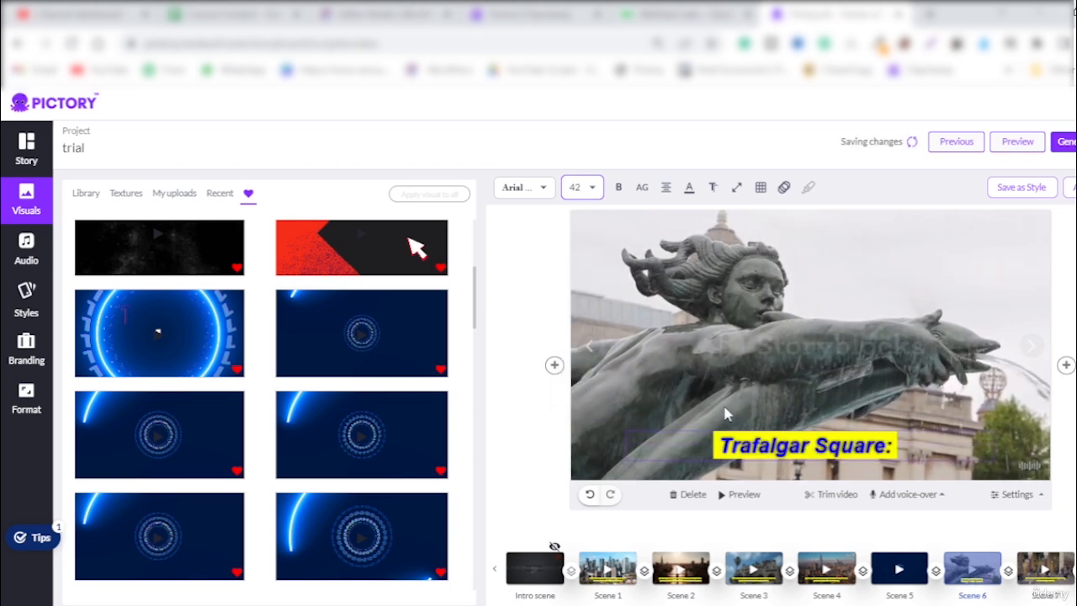
- Delete the colon after "Trafalgar Square" in scene 6's caption and place the caption at the centre of the frame
{"action": "double_click", "coordinate": [867, 446]}
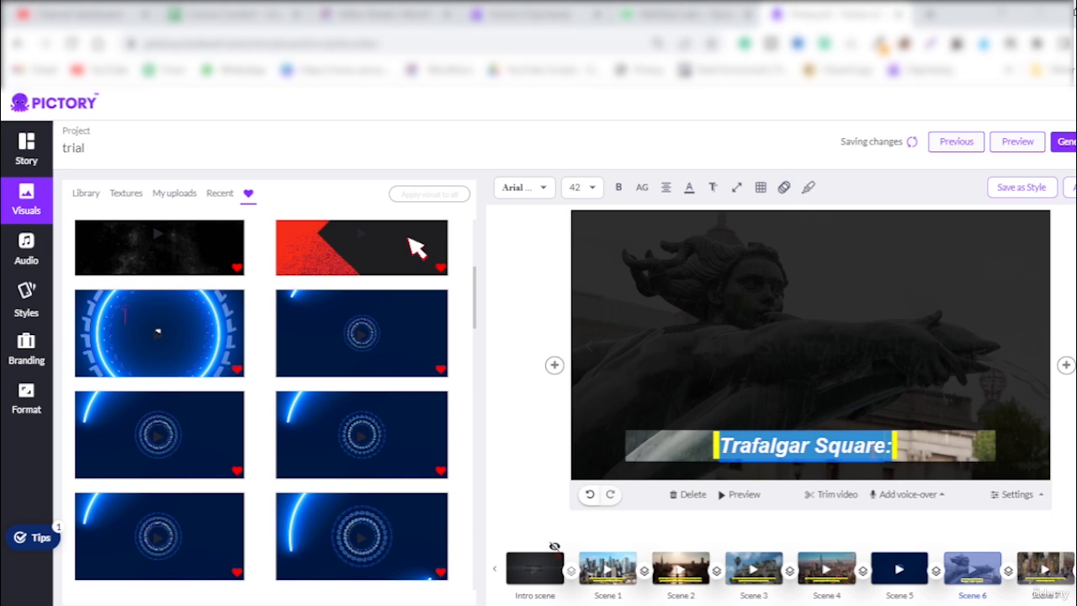
{"action": "key", "text": "Right"}
{"action": "key", "text": "BackSpace"}
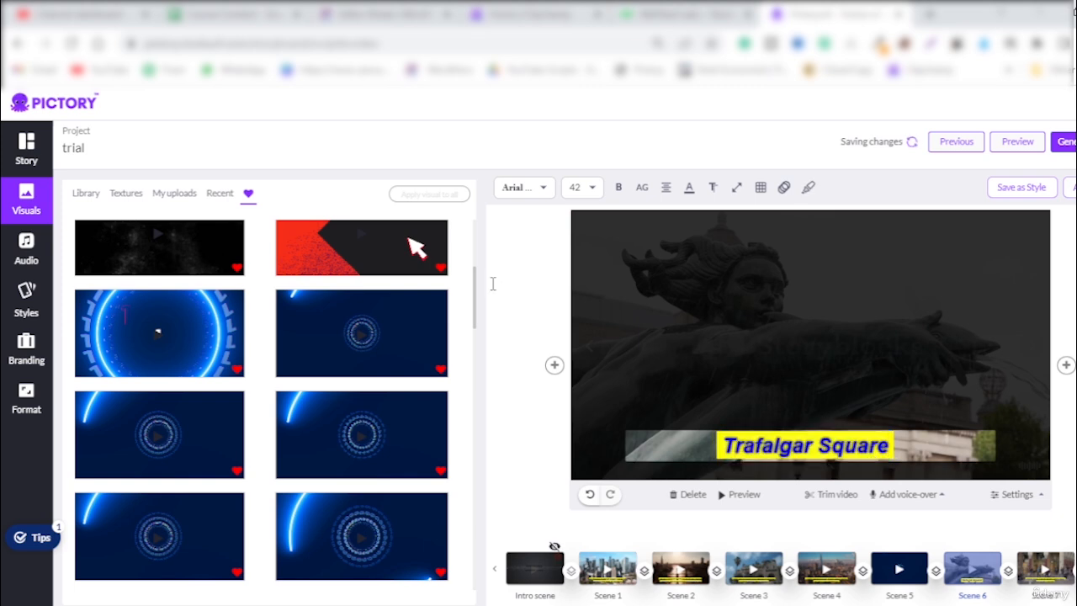
{"action": "left_click", "coordinate": [806, 468]}
{"action": "left_click", "coordinate": [782, 441]}
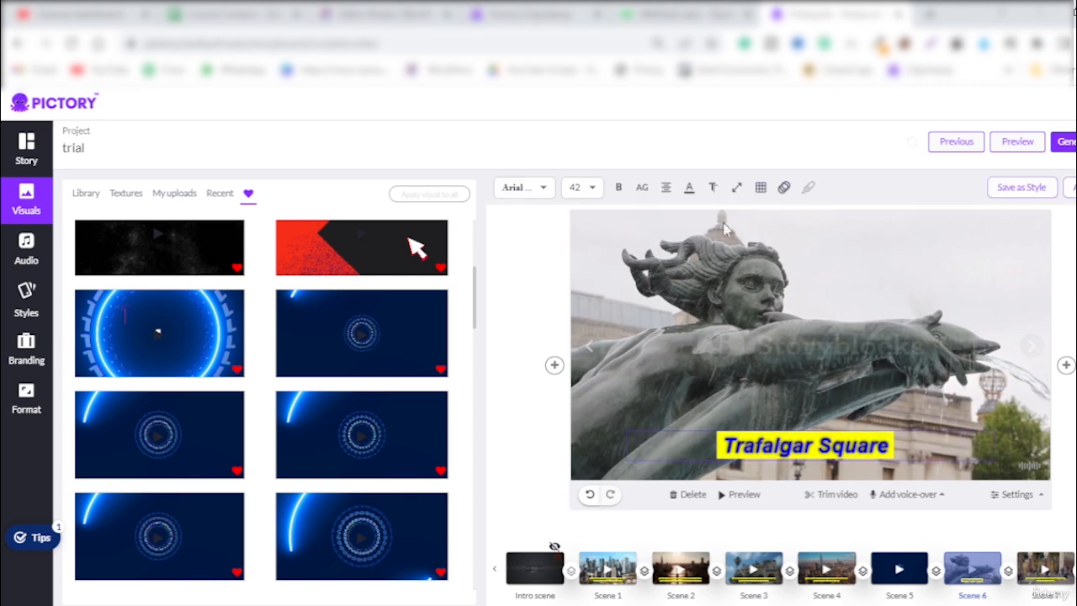
{"action": "mouse_move", "coordinate": [763, 195]}
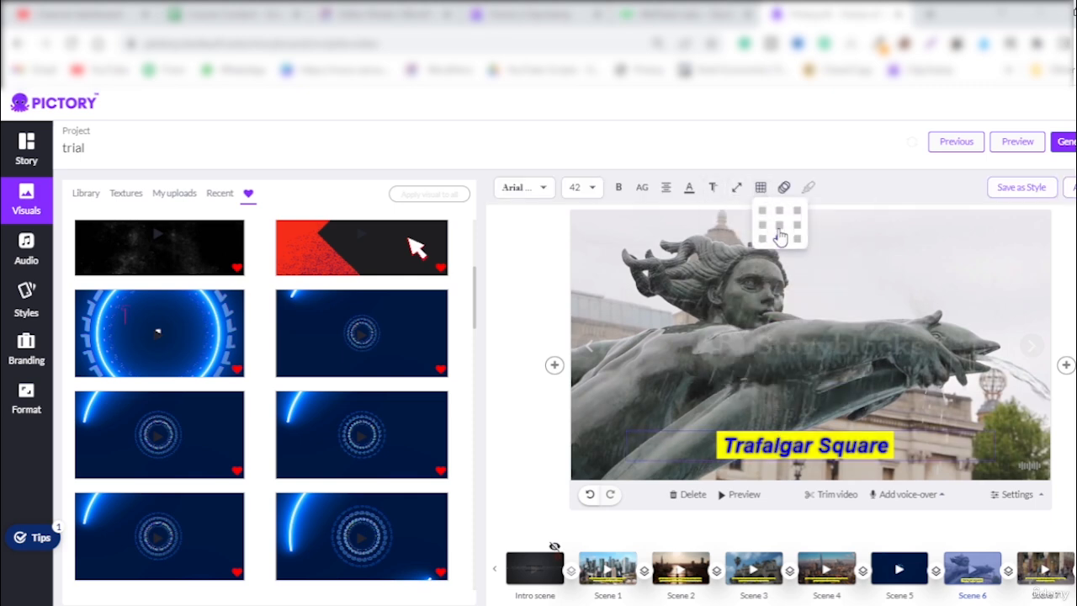
{"action": "left_click", "coordinate": [779, 227]}
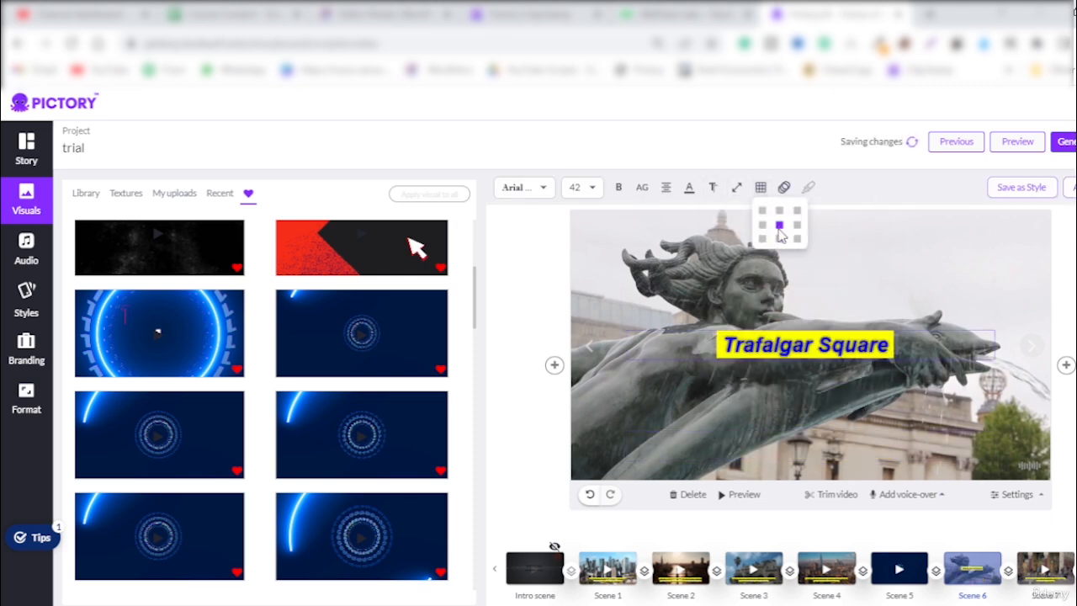
{"action": "left_click", "coordinate": [613, 297]}
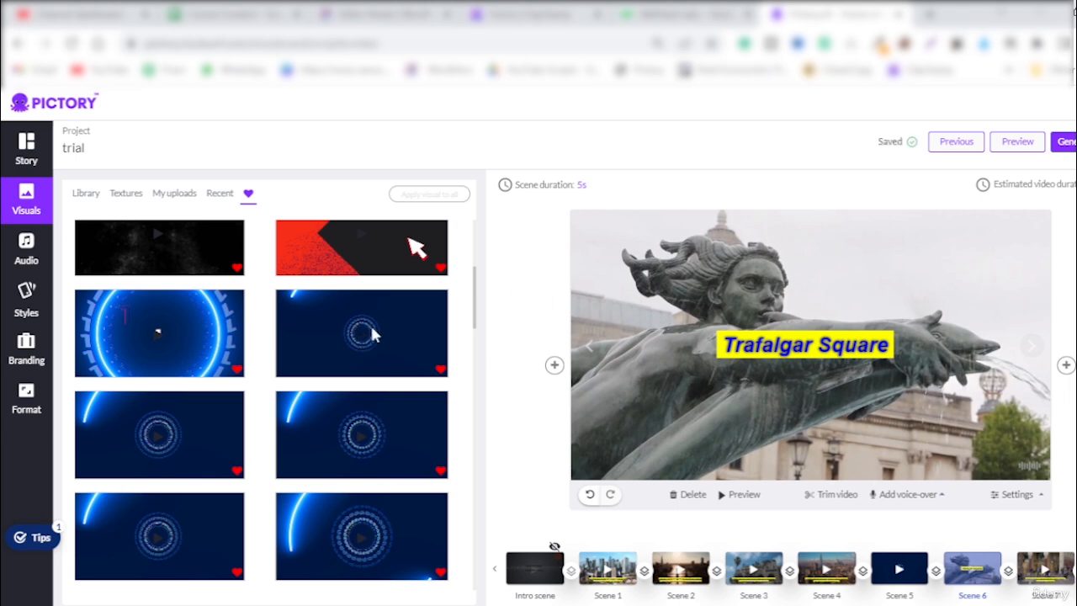
- Search the visual library for background, use the green textured clip for scene 6, and preview the scene
{"action": "scroll", "coordinate": [362, 324], "scroll_direction": "up", "scroll_amount": 10}
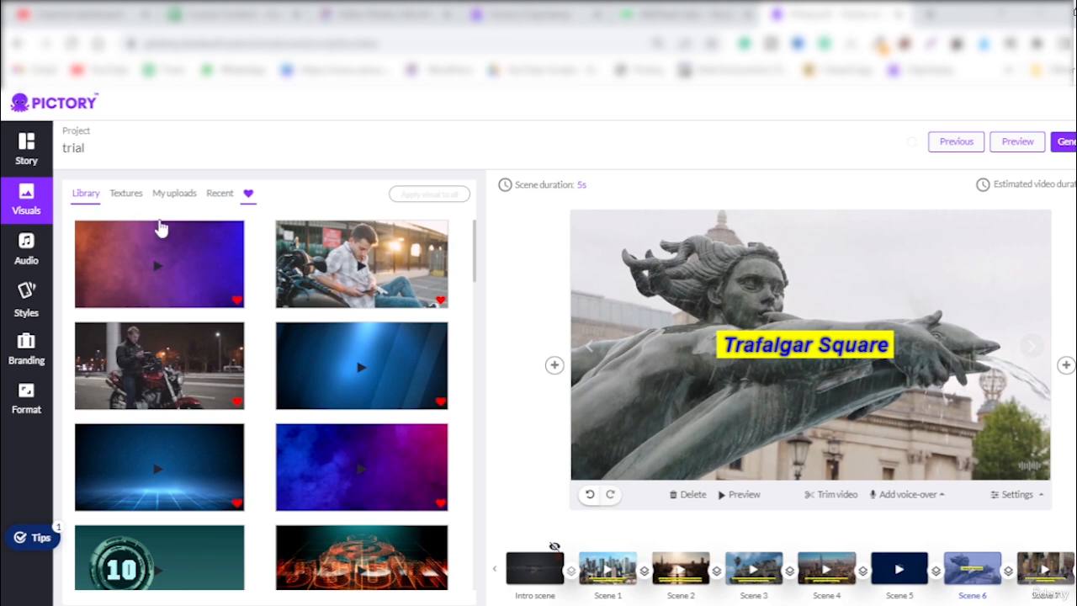
{"action": "left_click", "coordinate": [192, 231]}
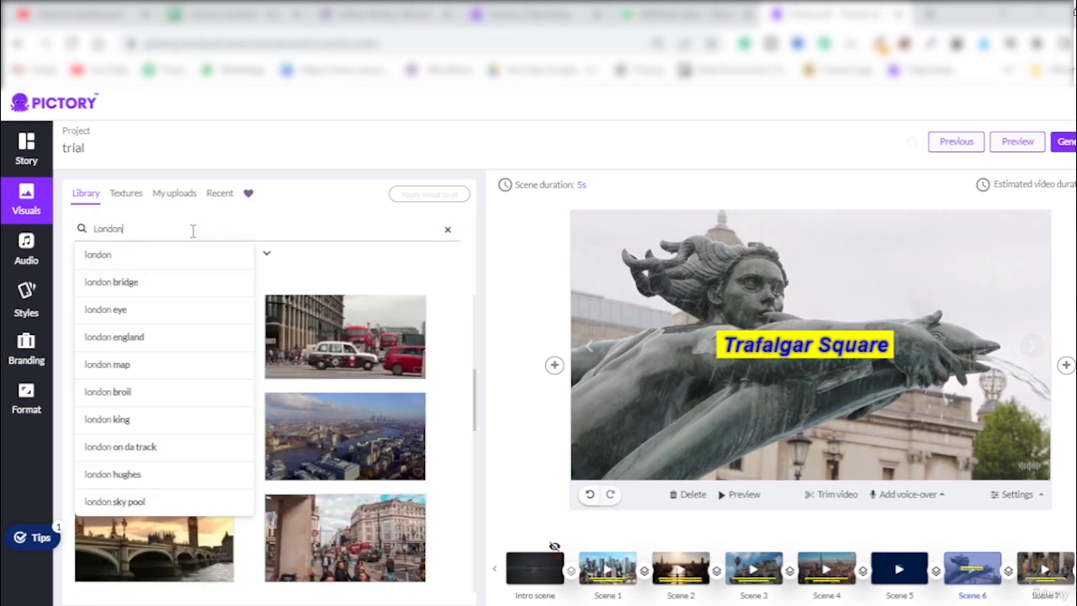
{"action": "key", "text": "ctrl+a"}
{"action": "type", "text": "back"}
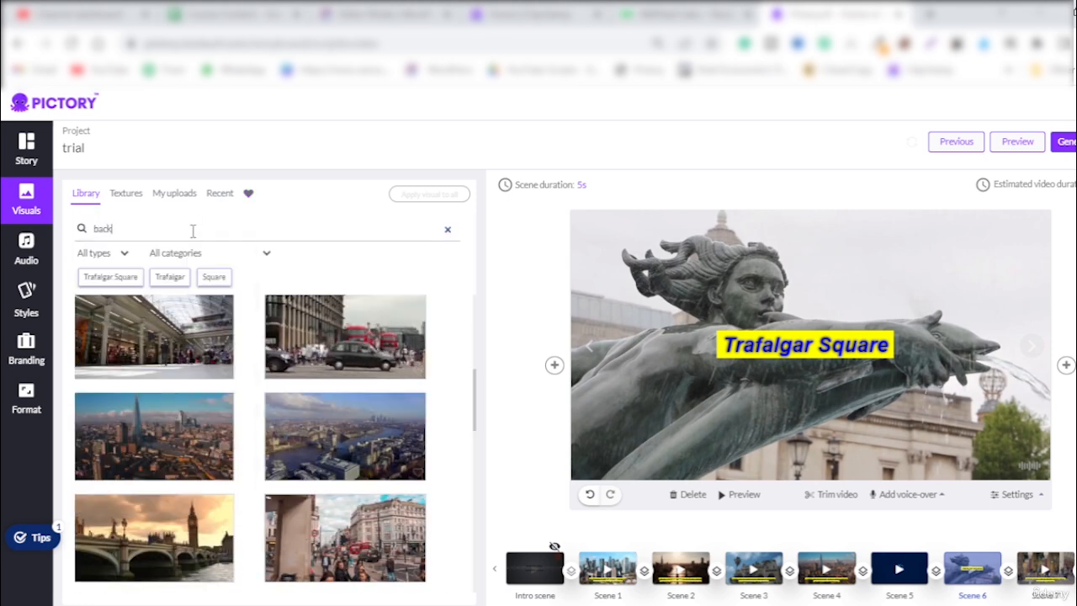
{"action": "type", "text": "ground"}
{"action": "key", "text": "Return"}
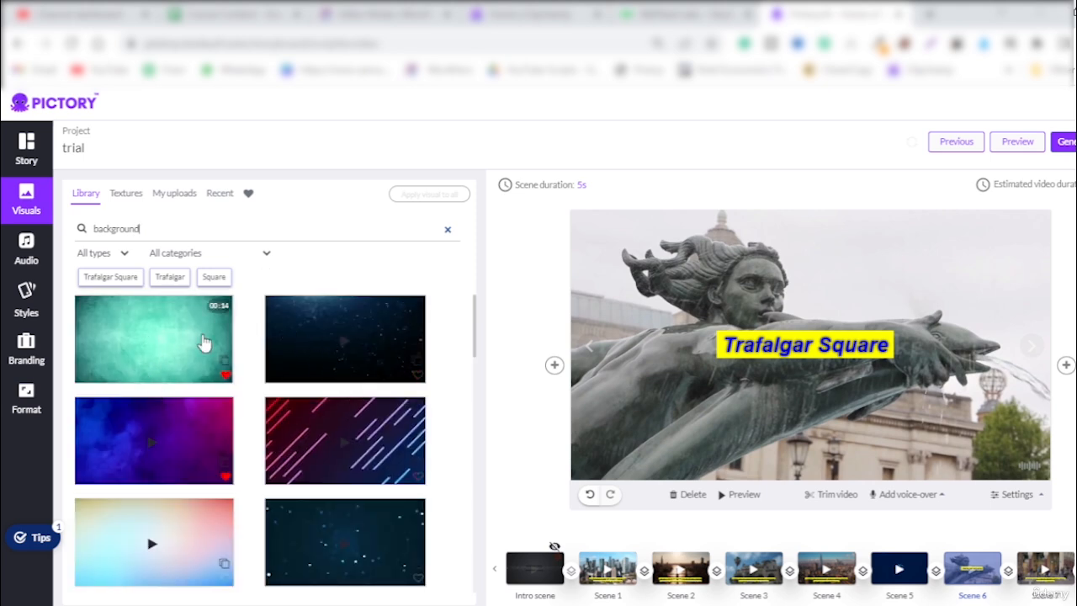
{"action": "scroll", "coordinate": [290, 434], "scroll_direction": "down", "scroll_amount": 3}
{"action": "scroll", "coordinate": [291, 433], "scroll_direction": "up", "scroll_amount": 3}
{"action": "left_click", "coordinate": [162, 347]}
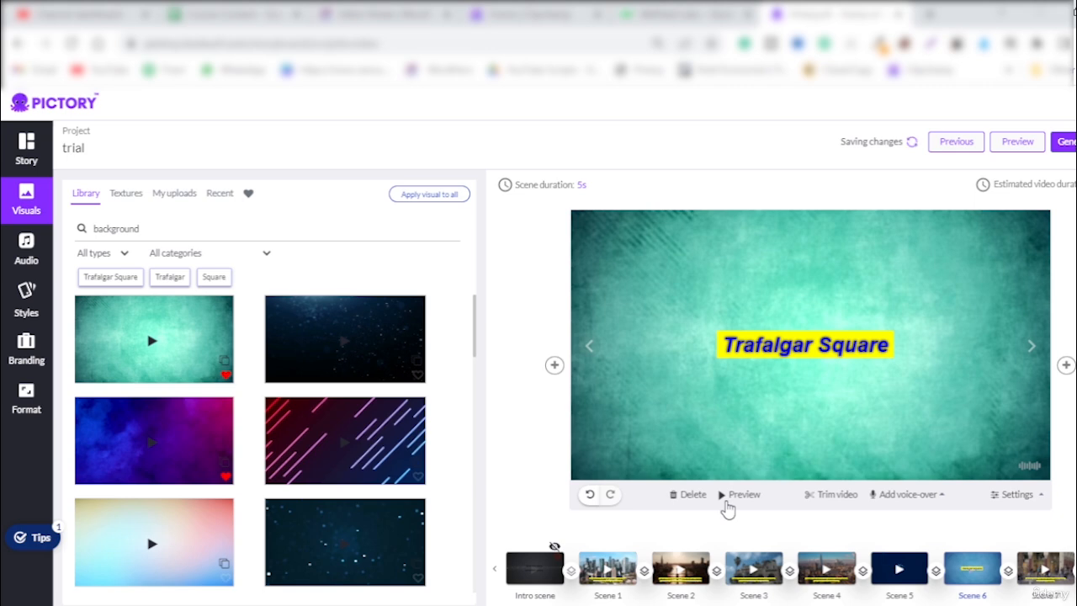
{"action": "left_click", "coordinate": [725, 499]}
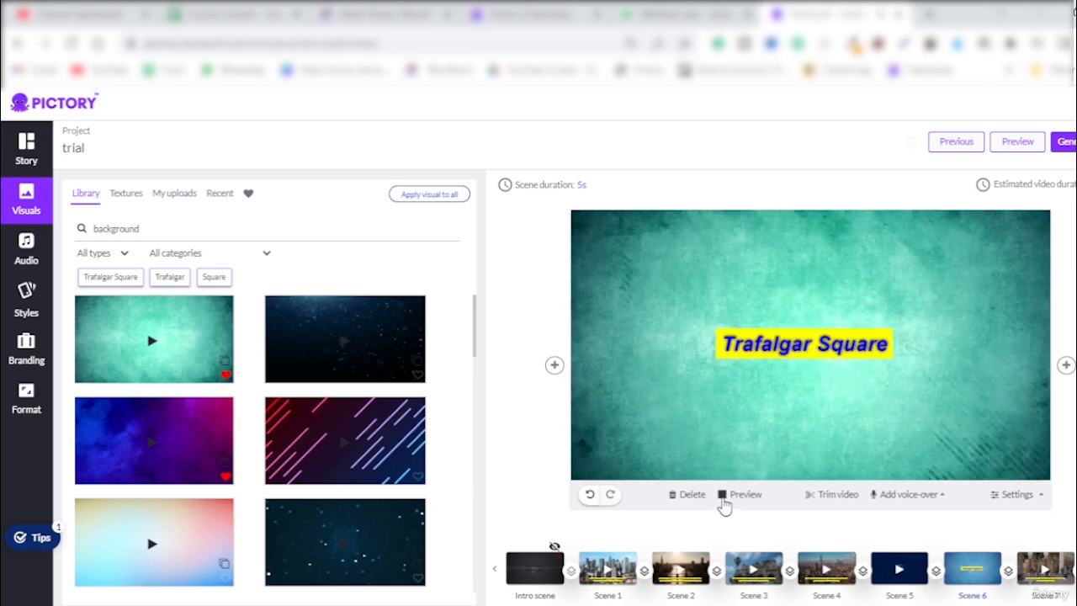
{"action": "left_click", "coordinate": [725, 498]}
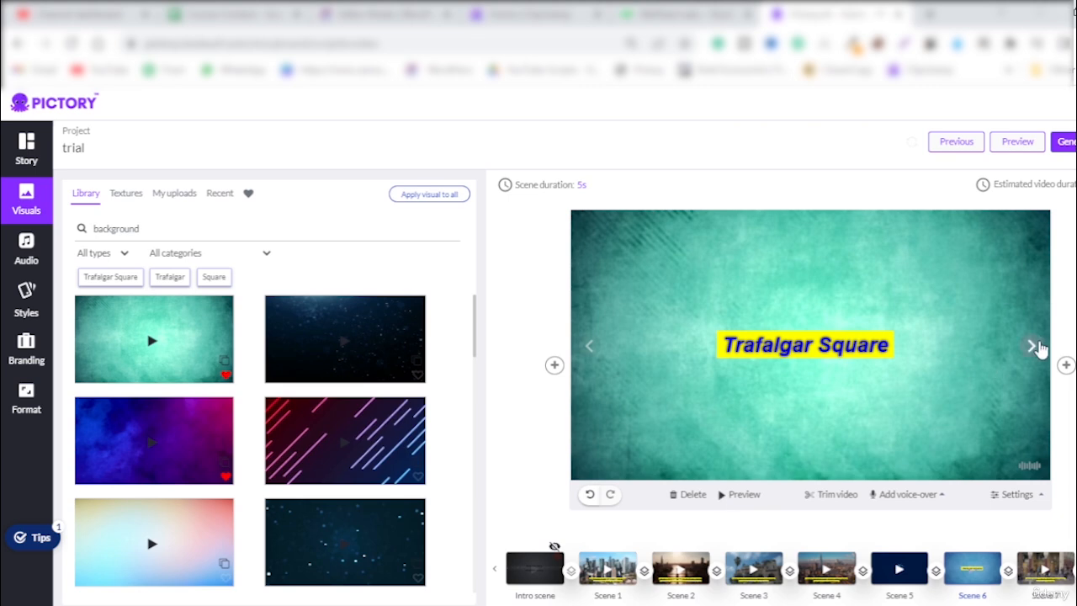
- From the trafalgar square library visuals, use a night-time square clip for scene 8 and the night street traffic clip for scene 9
{"action": "left_click", "coordinate": [1035, 347]}
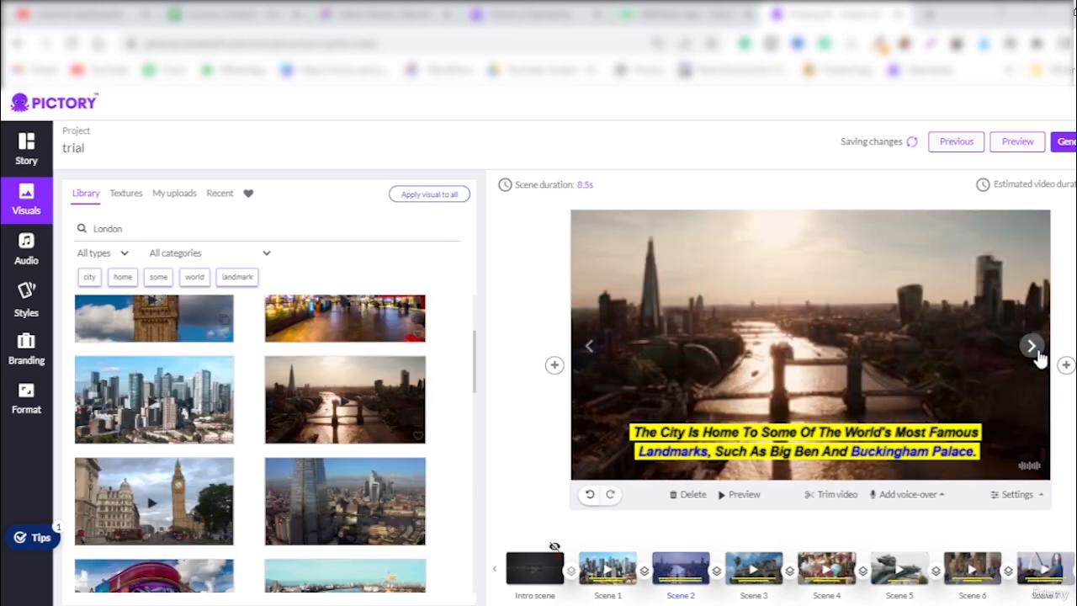
{"action": "left_click", "coordinate": [1038, 354]}
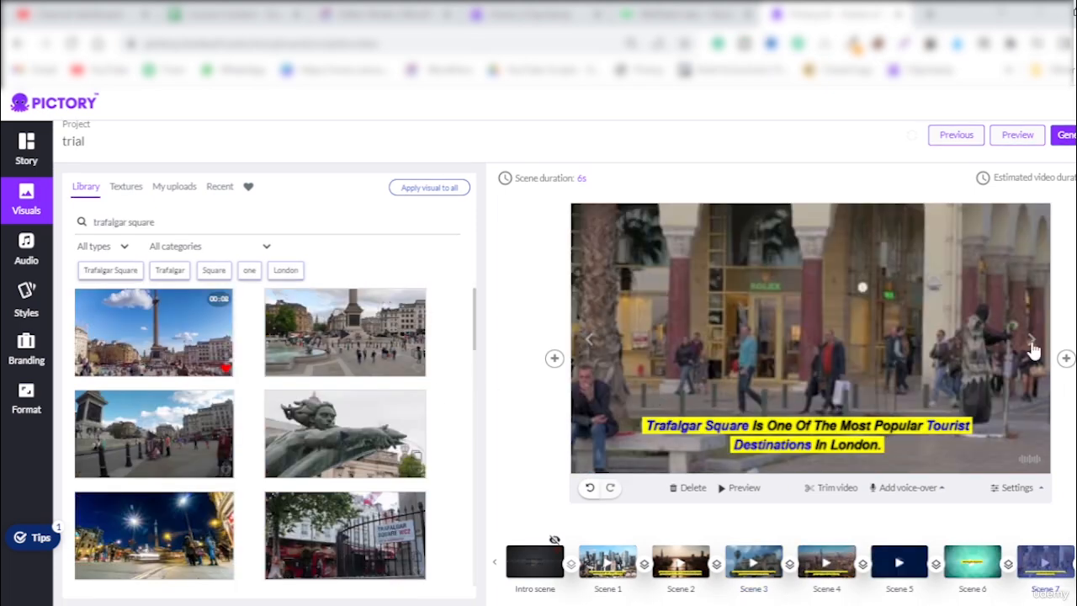
{"action": "left_click", "coordinate": [1032, 347]}
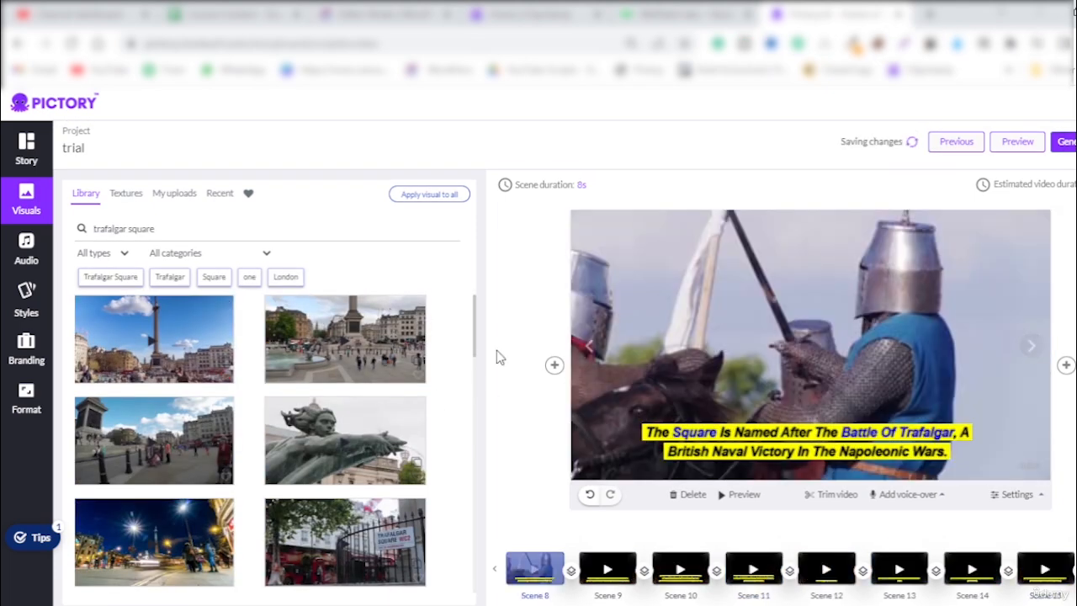
{"action": "scroll", "coordinate": [379, 396], "scroll_direction": "down", "scroll_amount": 2}
{"action": "left_click", "coordinate": [1034, 349]}
{"action": "scroll", "coordinate": [435, 404], "scroll_direction": "down", "scroll_amount": 2}
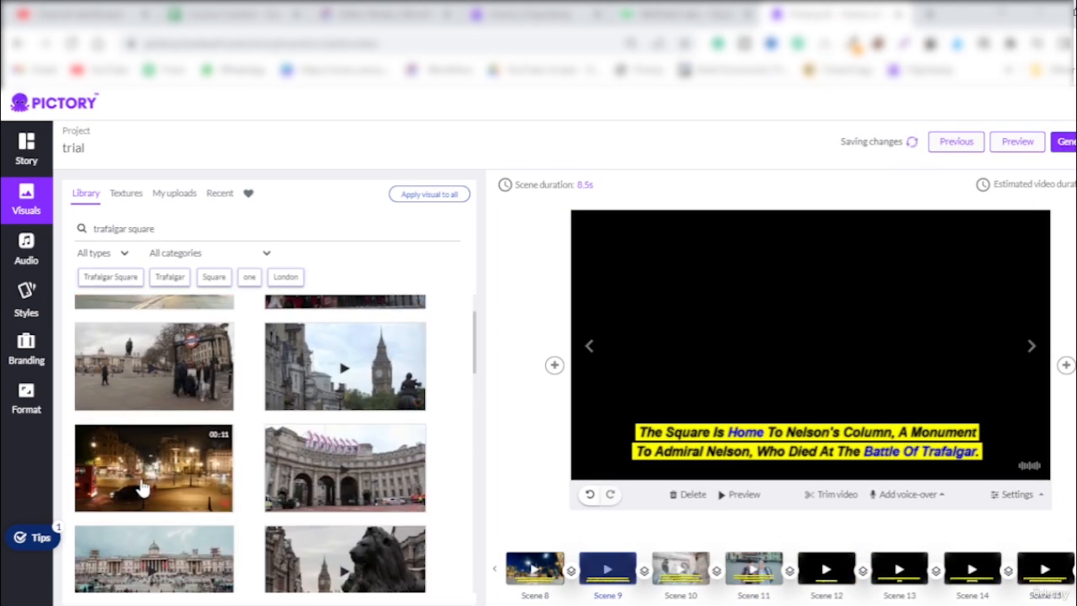
{"action": "left_click", "coordinate": [140, 481]}
{"action": "left_click", "coordinate": [1033, 347]}
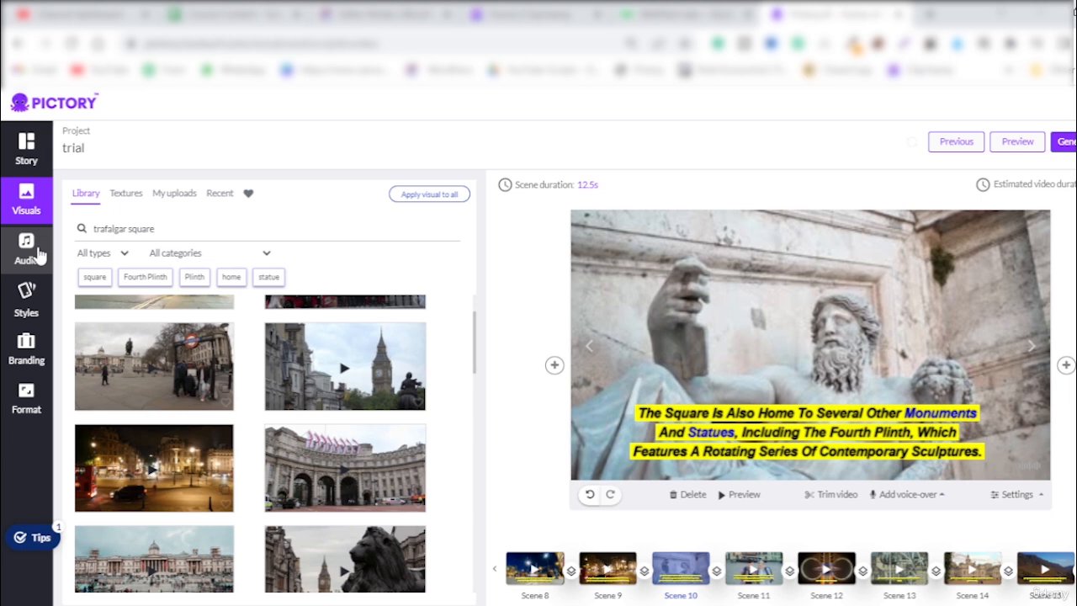
- Browse the background music tracks and remove the applied Forensic Floss track from the video
{"action": "left_click", "coordinate": [37, 254]}
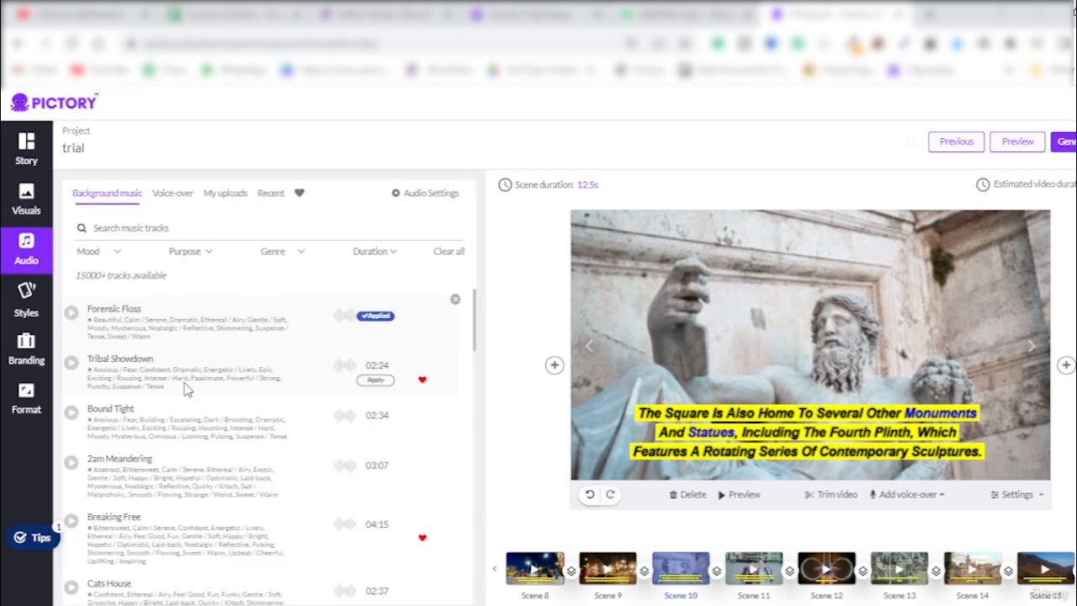
{"action": "scroll", "coordinate": [187, 389], "scroll_direction": "down", "scroll_amount": 4}
{"action": "scroll", "coordinate": [187, 387], "scroll_direction": "down", "scroll_amount": 3}
{"action": "scroll", "coordinate": [187, 387], "scroll_direction": "up", "scroll_amount": 7}
{"action": "left_click", "coordinate": [455, 302]}
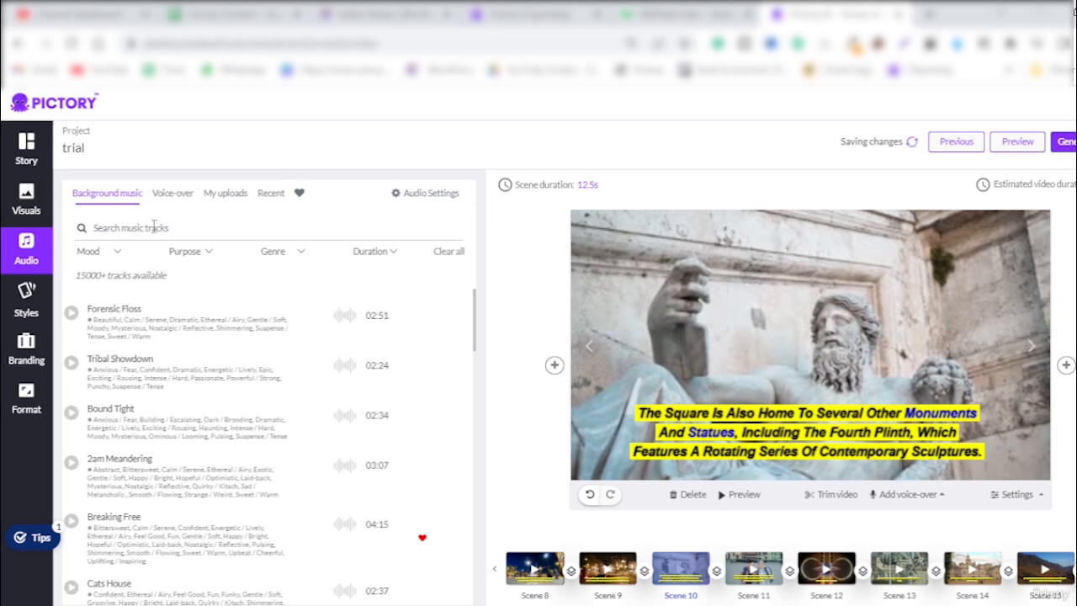
- Apply the uploaded "Top 4 things to do in London" voice-over to the entire video and preview the video
{"action": "left_click", "coordinate": [217, 195]}
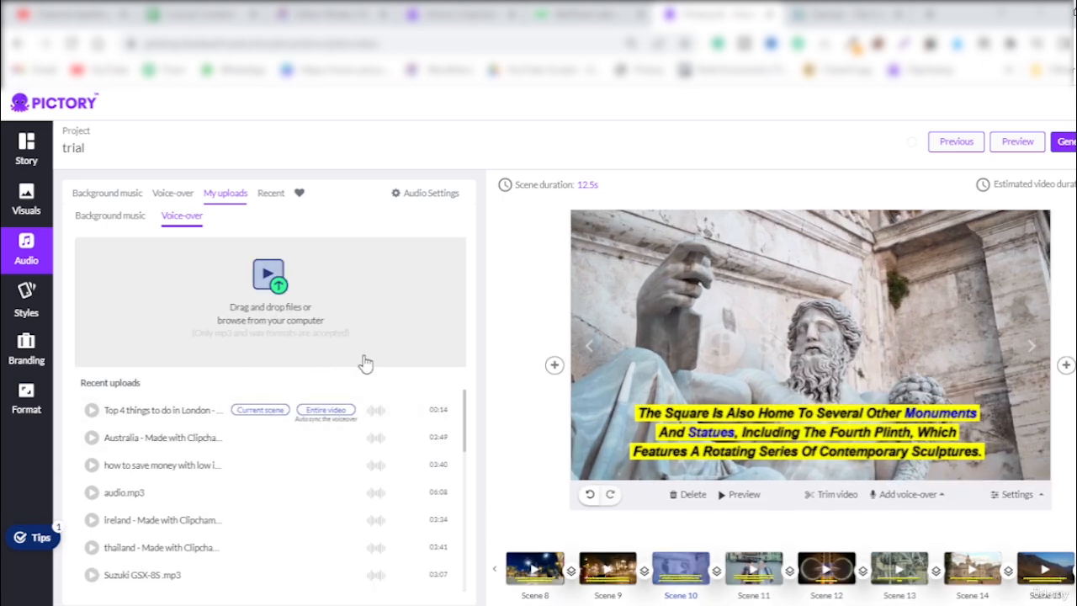
{"action": "left_click", "coordinate": [340, 410]}
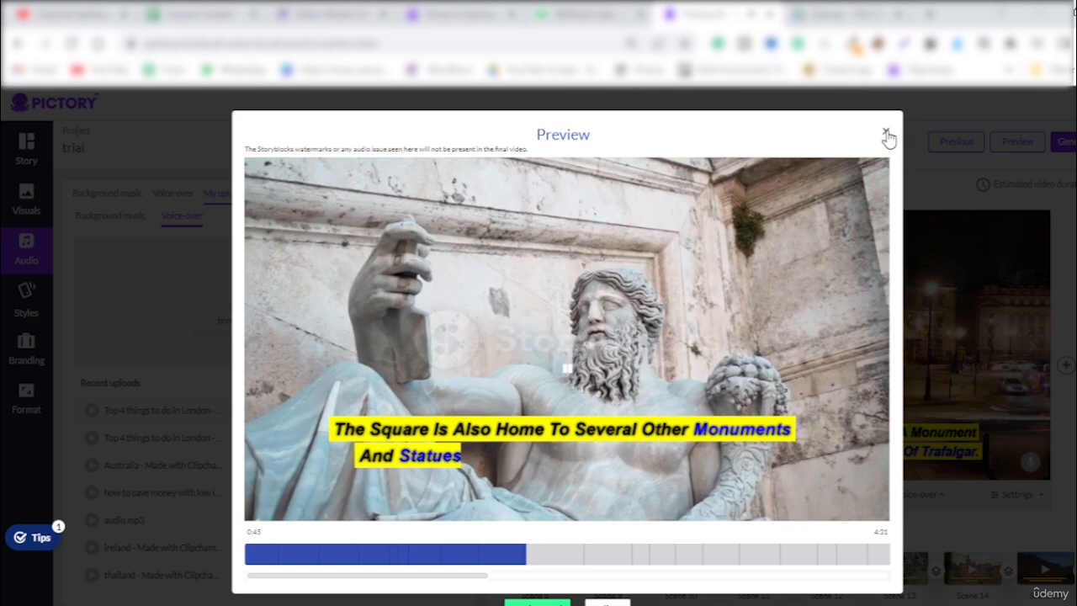
{"action": "left_click", "coordinate": [887, 135]}
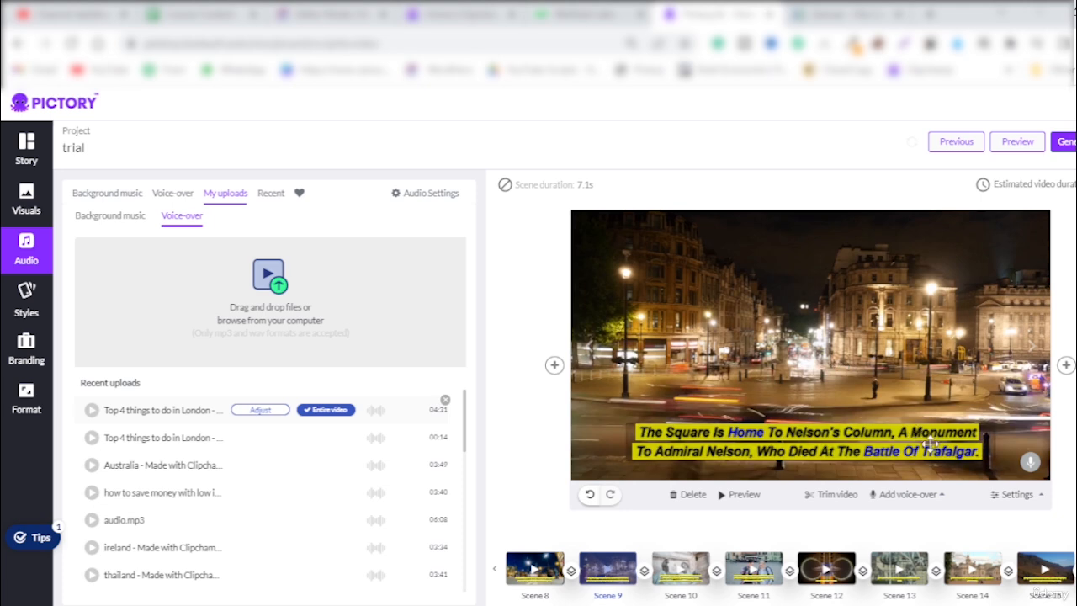
- Hide the caption text with the setting applied to all scenes, and check the scenes from scene 9 back to scene 5
{"action": "left_click", "coordinate": [1014, 494]}
{"action": "left_click", "coordinate": [1014, 494]}
{"action": "left_click", "coordinate": [1017, 494]}
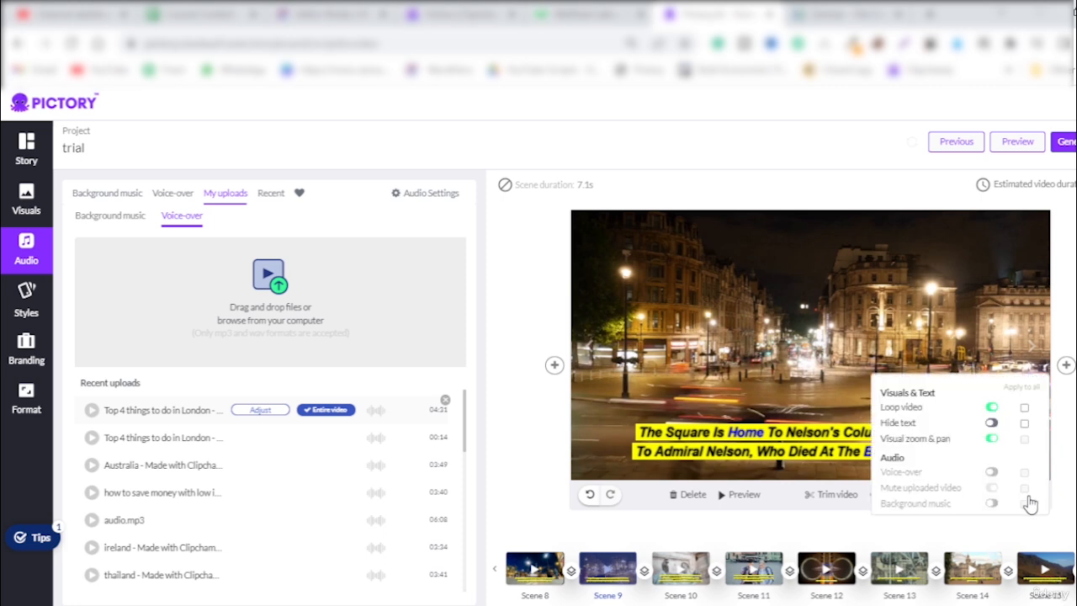
{"action": "left_click", "coordinate": [1025, 423]}
{"action": "left_click", "coordinate": [991, 425]}
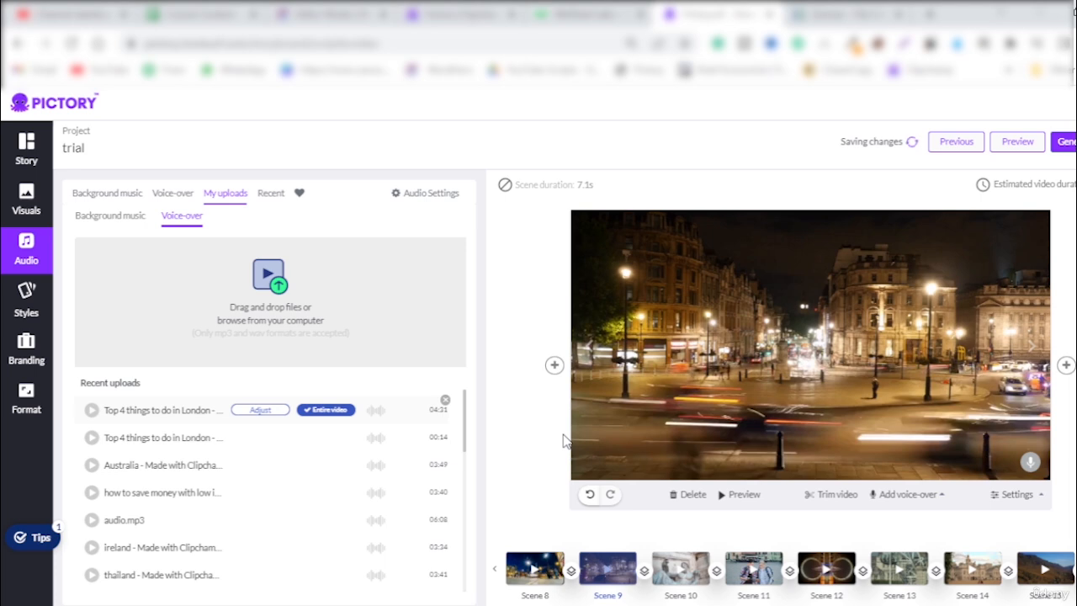
{"action": "left_click", "coordinate": [589, 346]}
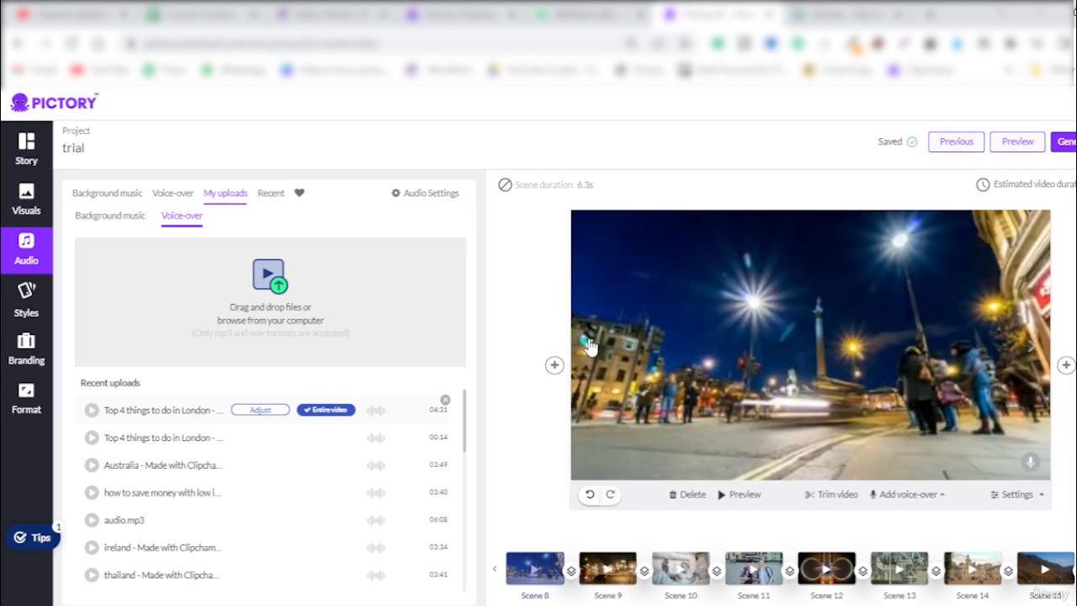
{"action": "left_click", "coordinate": [589, 347]}
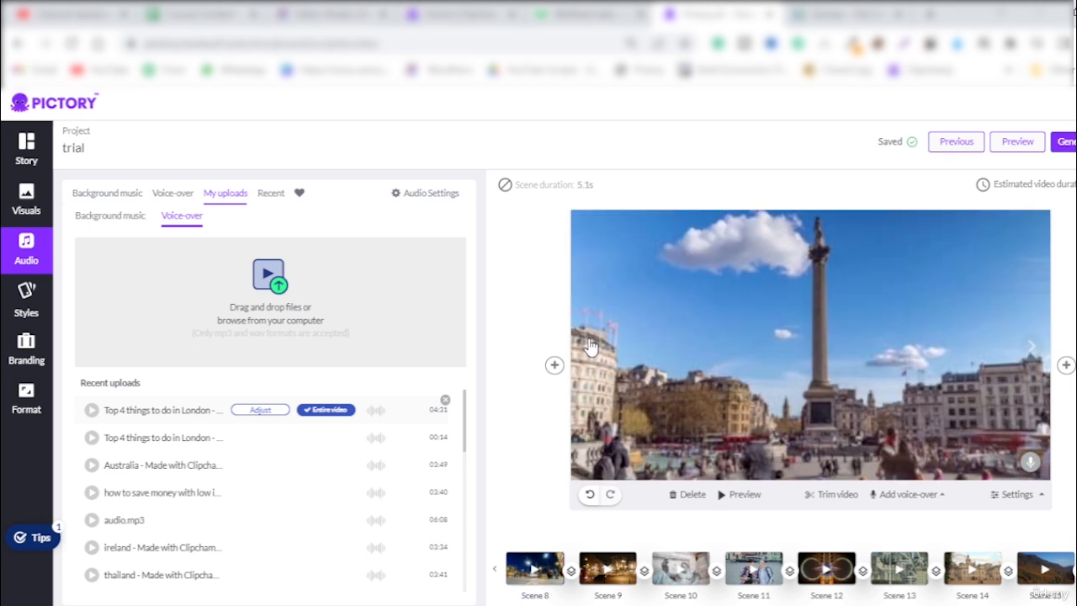
{"action": "left_click", "coordinate": [589, 347]}
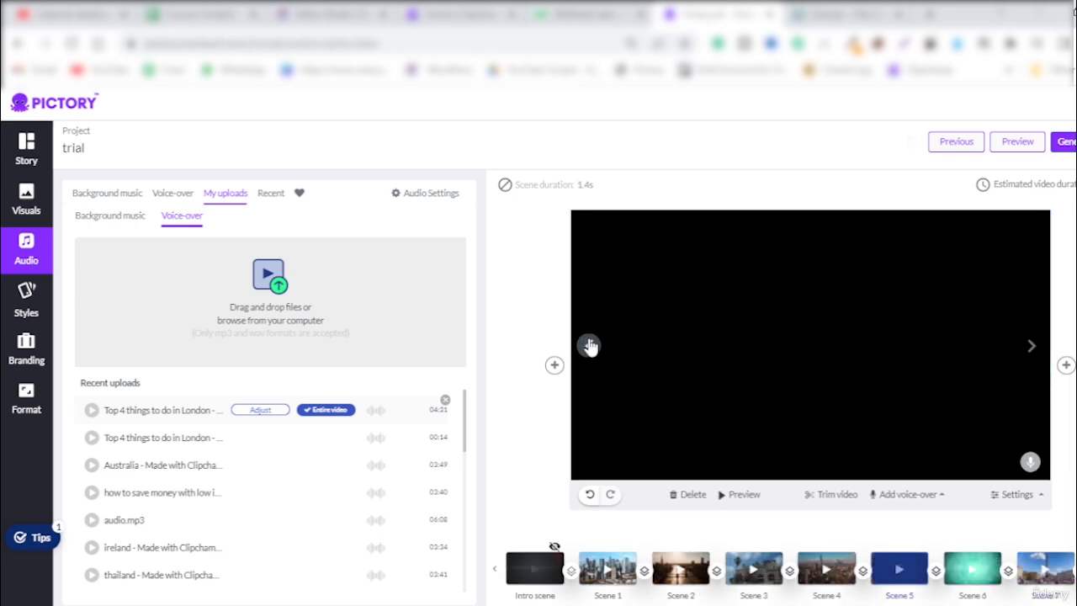